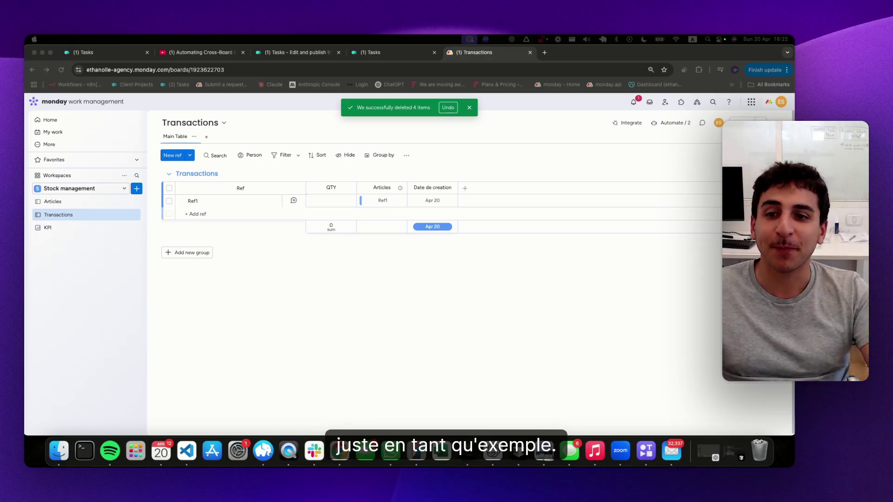
Step: Look over the Articles and Transactions boards, and add an item named Ref2 to the Transactions board
click(55, 202)
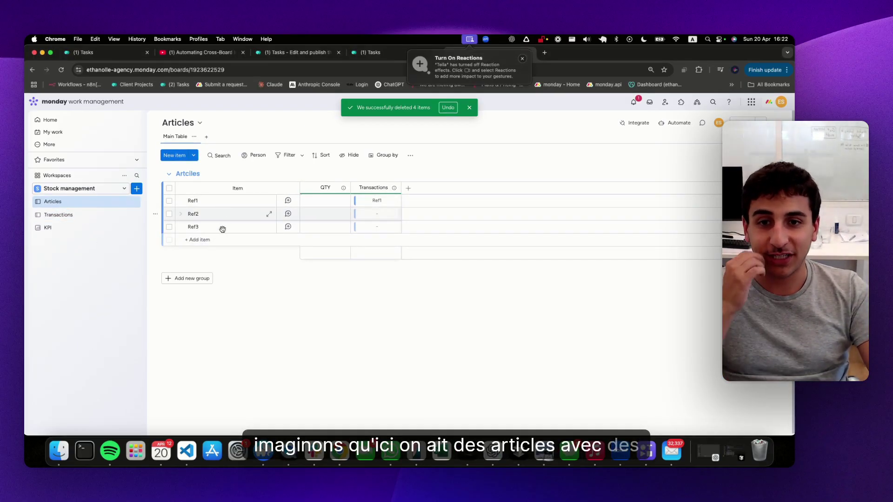
click(102, 217)
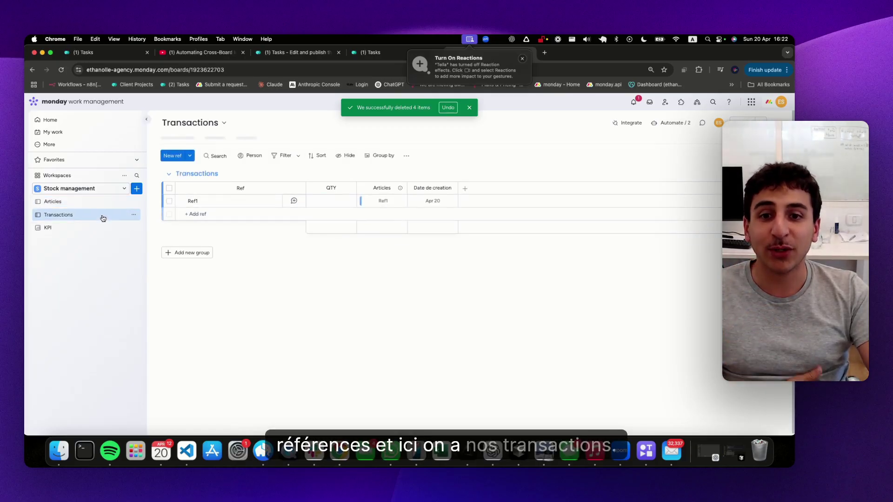
click(65, 203)
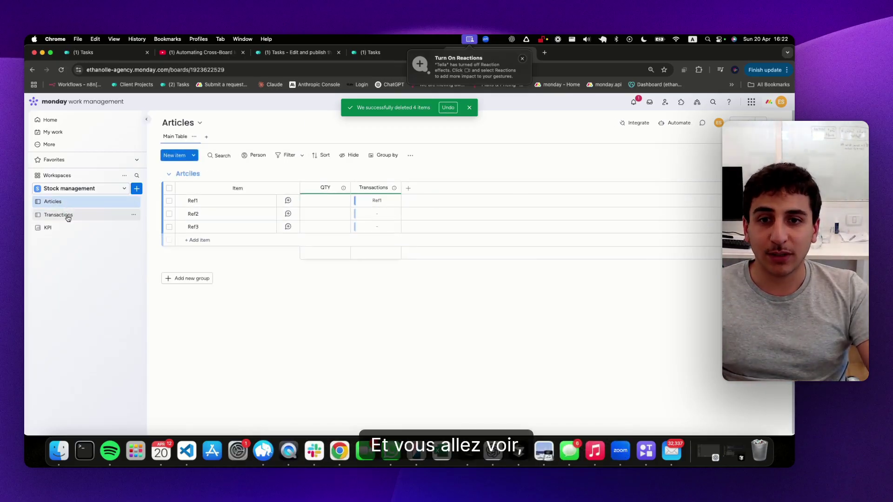
click(68, 216)
click(209, 215)
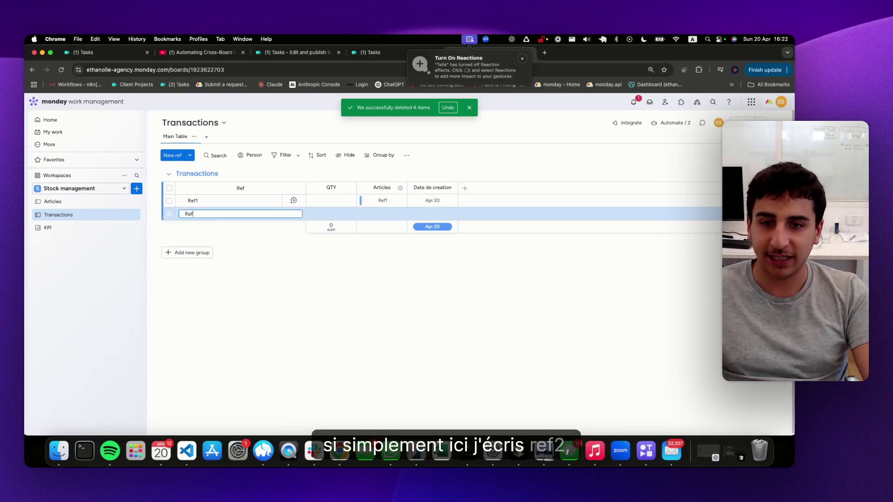
text(Ref2)
key(Return)
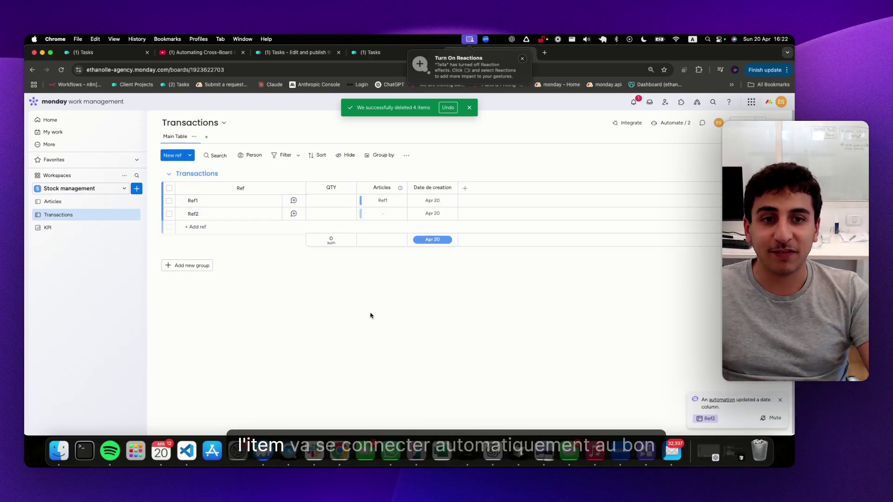
Step: Check the Ref2 item on the Articles board and add another item named Ref1 to the Transactions board
click(63, 203)
click(269, 214)
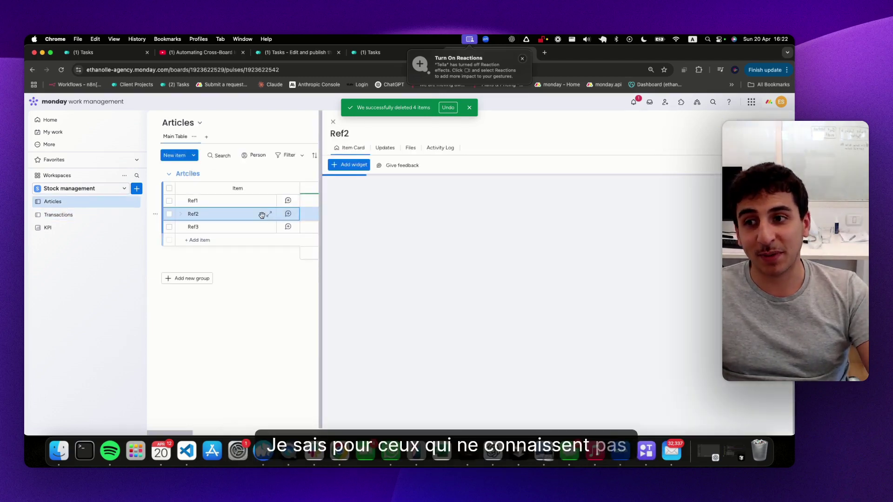
click(335, 123)
click(70, 215)
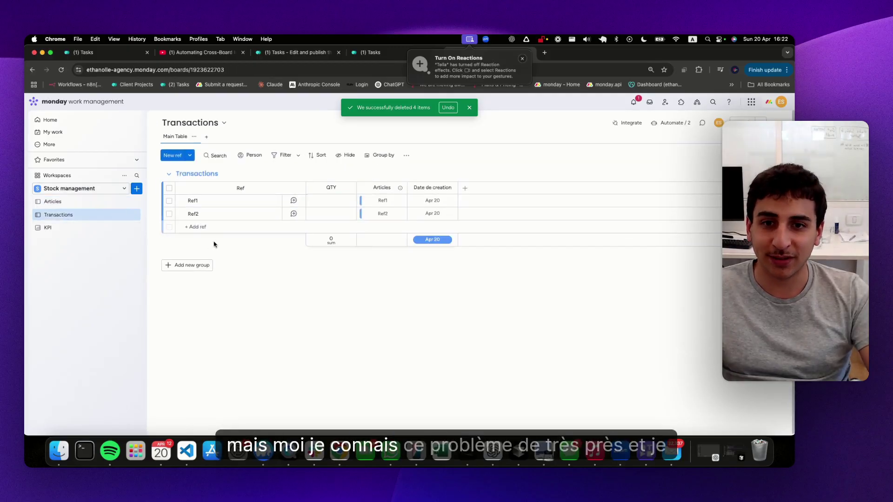
click(215, 226)
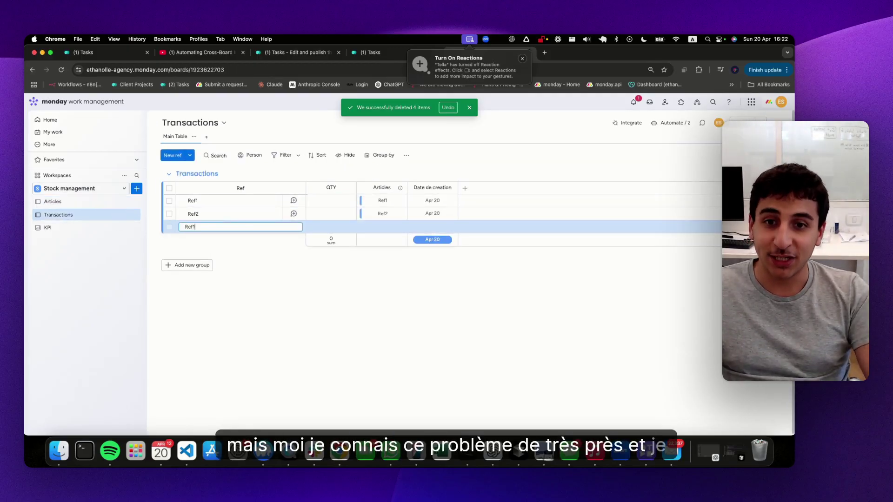
key(Return)
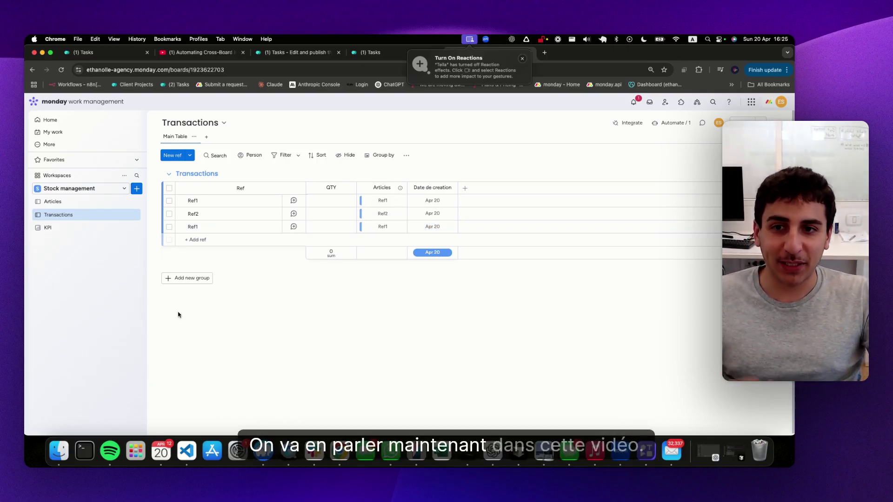
Step: Add a connect boards column to the Articles board, linked to the Transactions board with a two-way connection
click(70, 201)
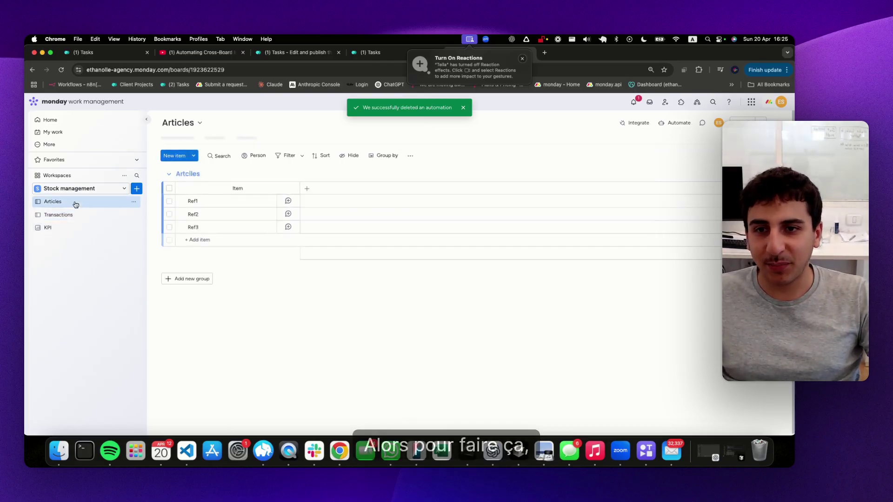
click(307, 189)
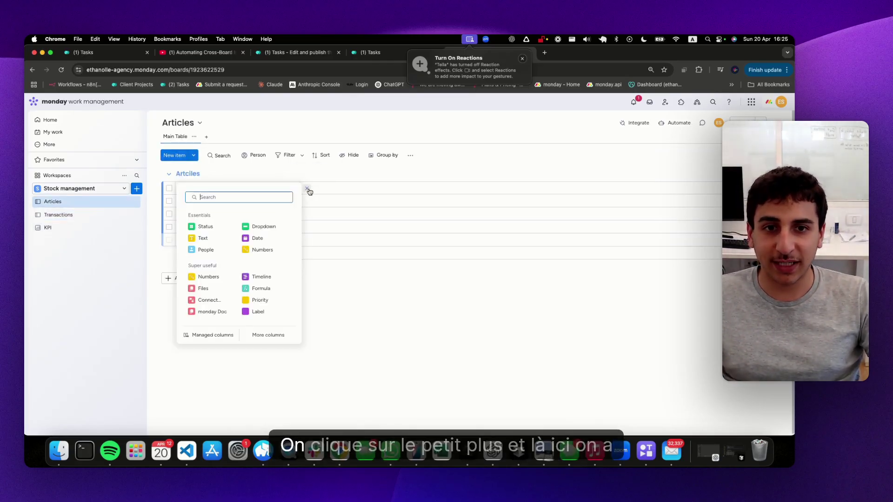
click(203, 301)
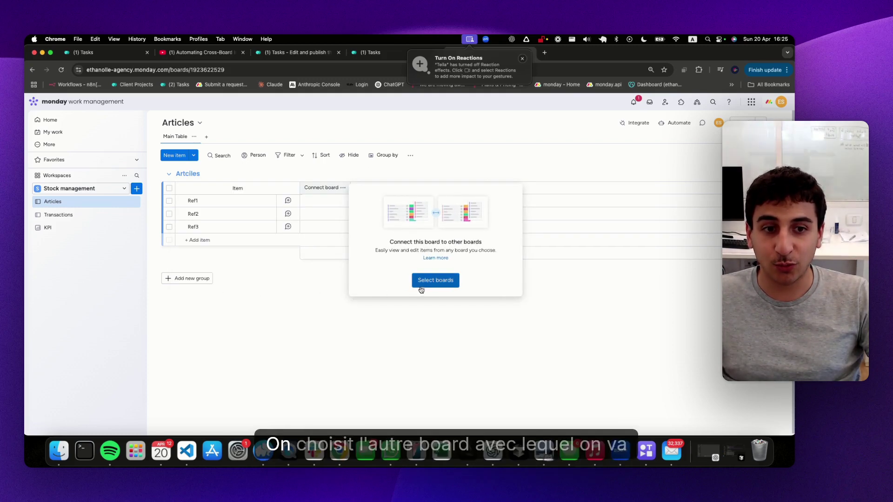
click(436, 281)
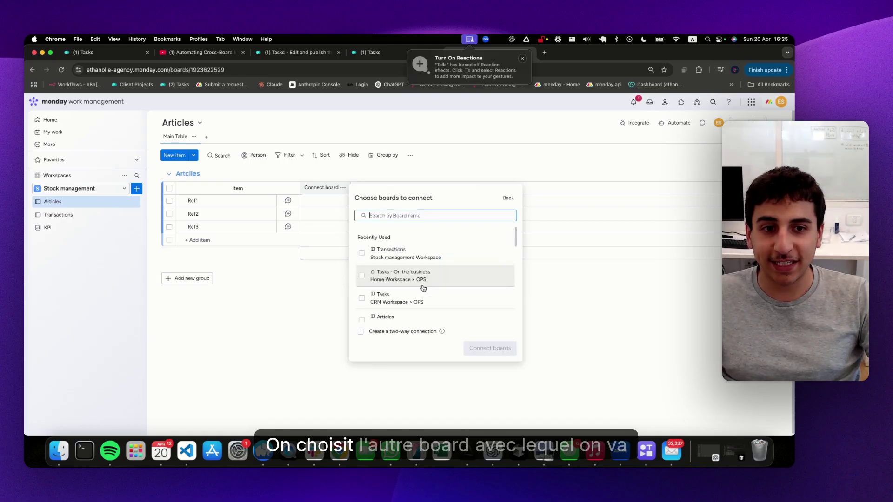
click(361, 253)
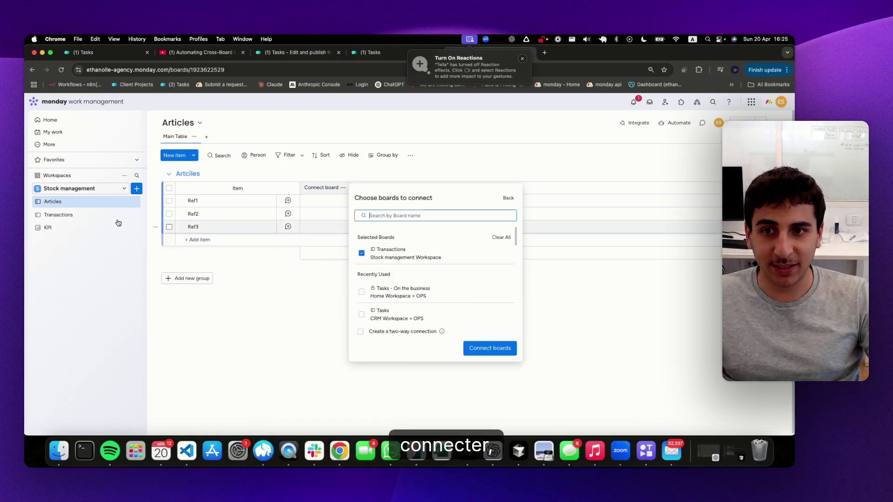
click(361, 332)
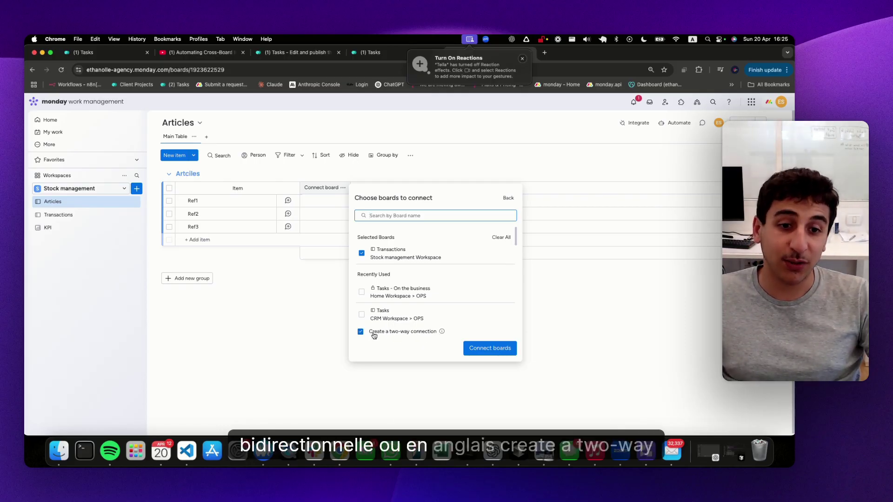
click(472, 350)
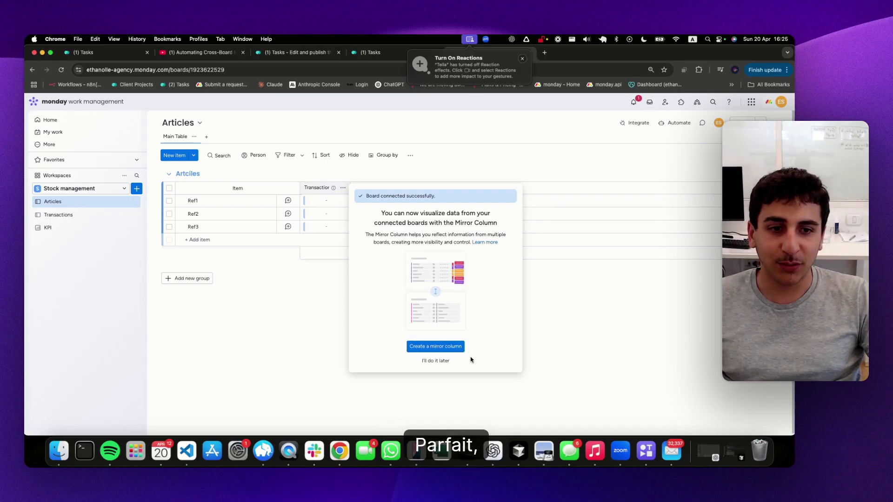
Step: Create a mirror column on the Articles board that reflects the QTY column of the connected Transactions board
click(444, 344)
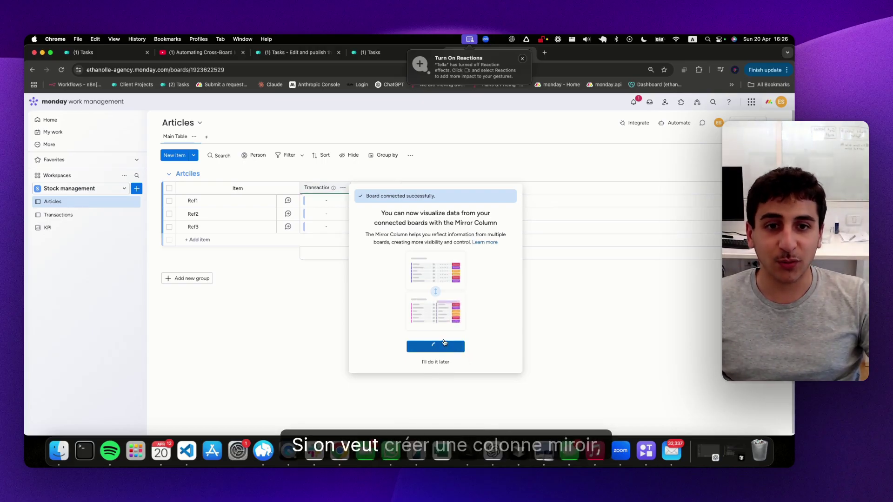
click(455, 239)
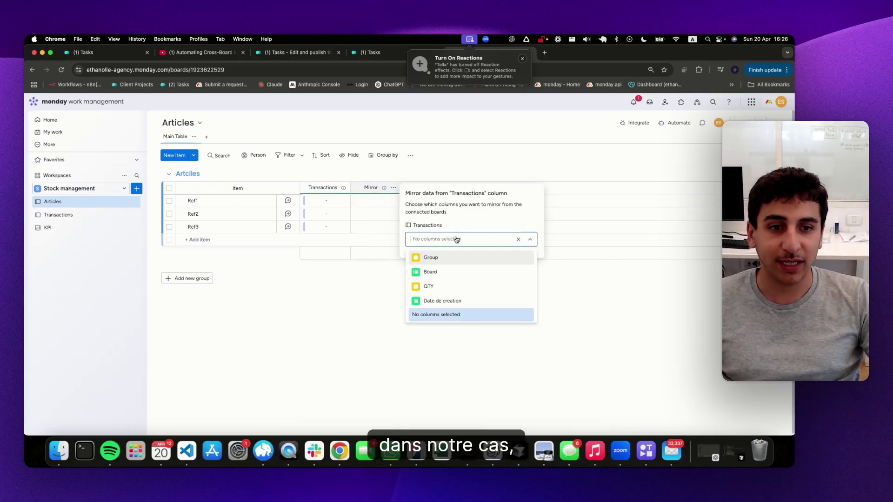
click(447, 285)
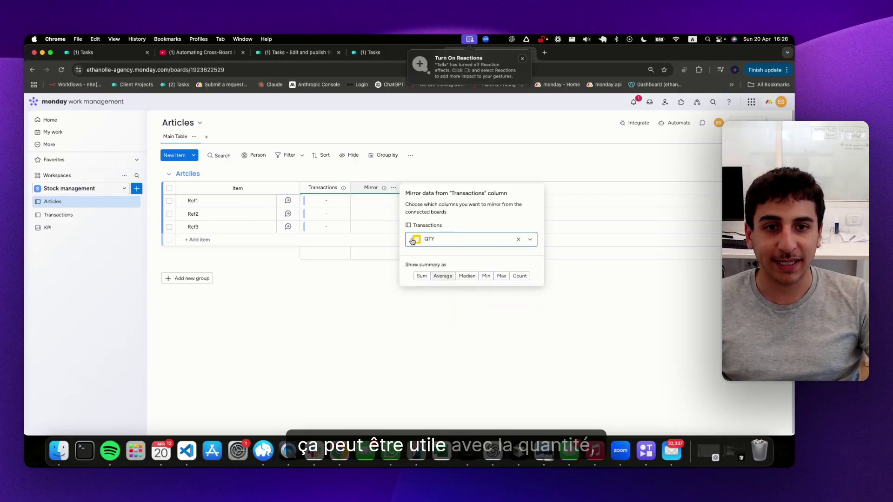
click(337, 290)
Step: Rename the new mirror column as QTY and leave no items selected
key(super+a)
double_click(373, 189)
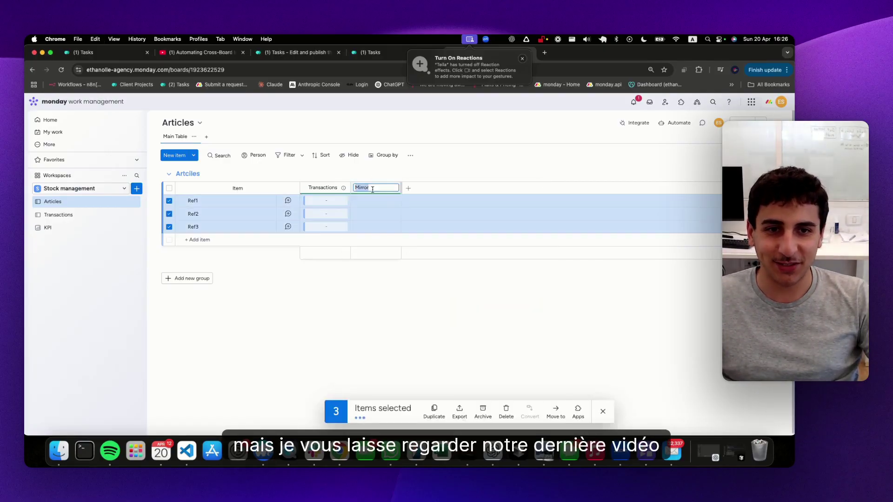
text(QTY)
key(Return)
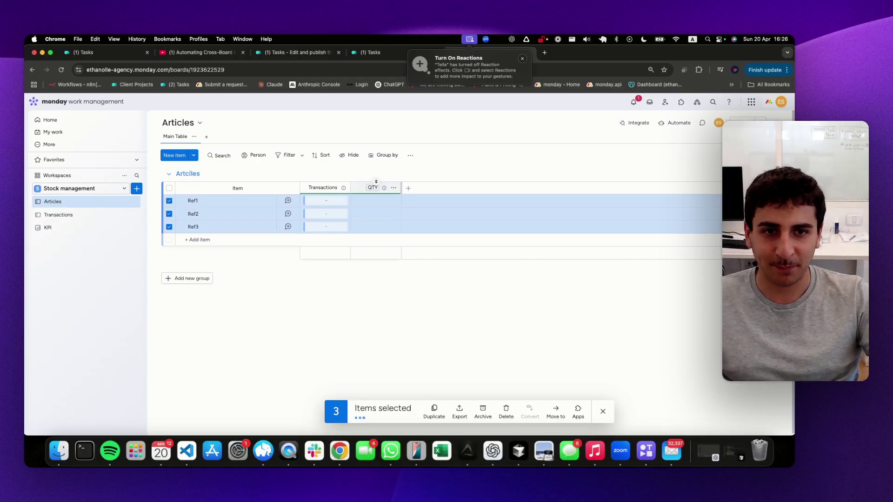
click(603, 412)
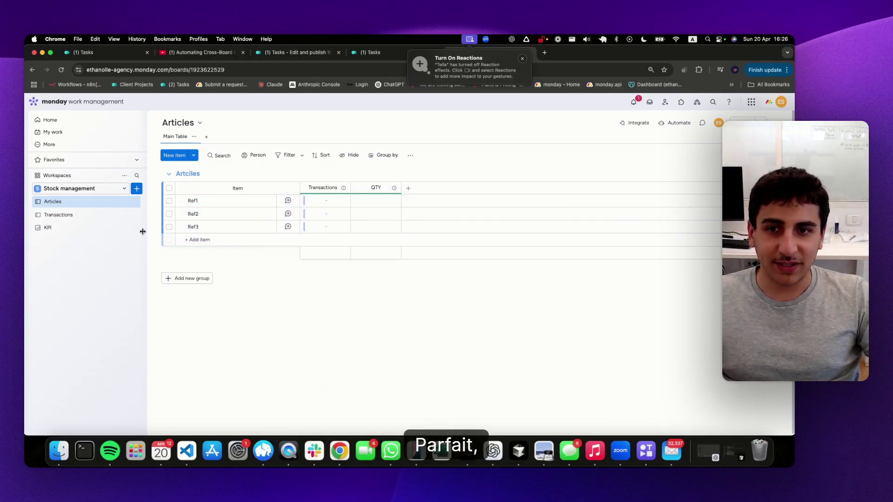
Step: For the Transactions board, use the connected boards automation template that connects a newly created item by matching columns in another board
click(58, 215)
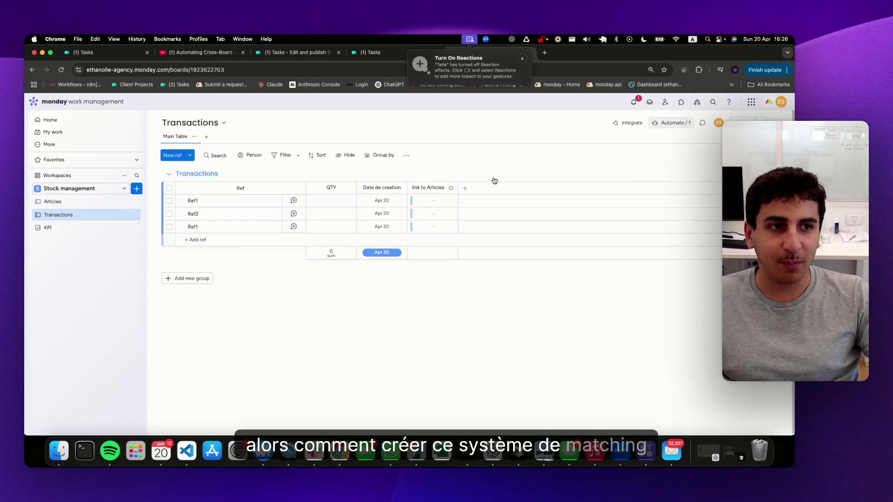
click(673, 124)
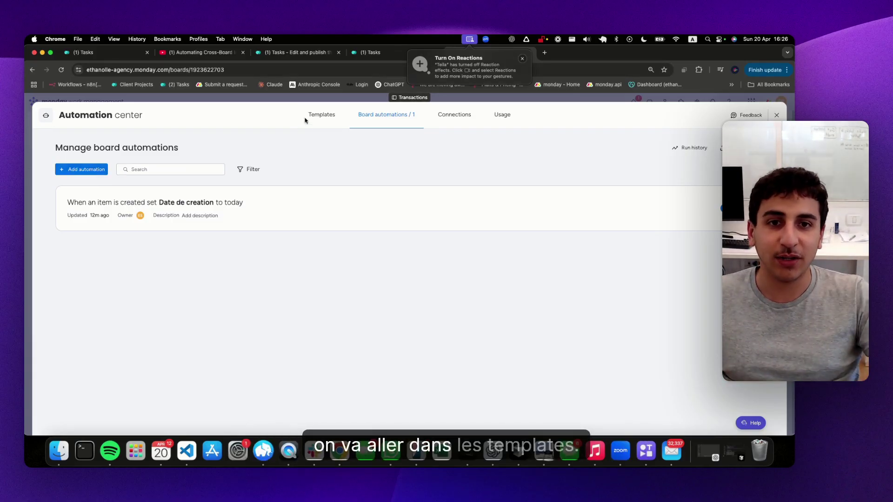
click(321, 118)
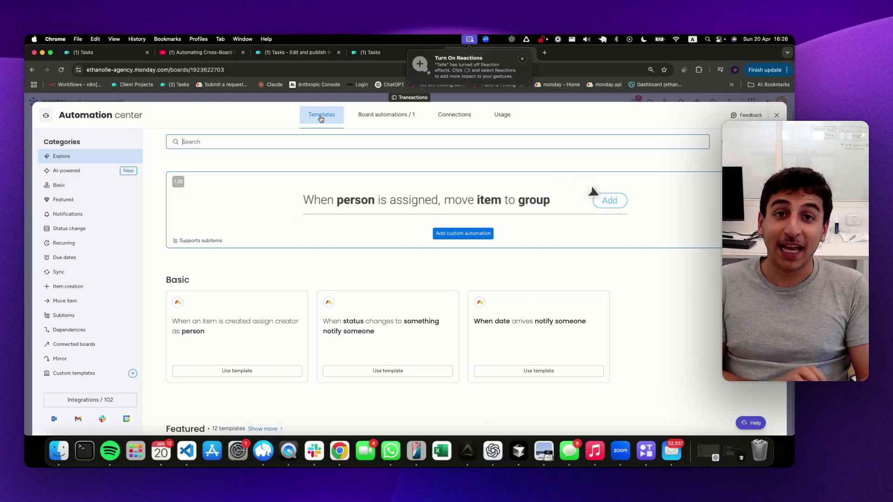
click(94, 344)
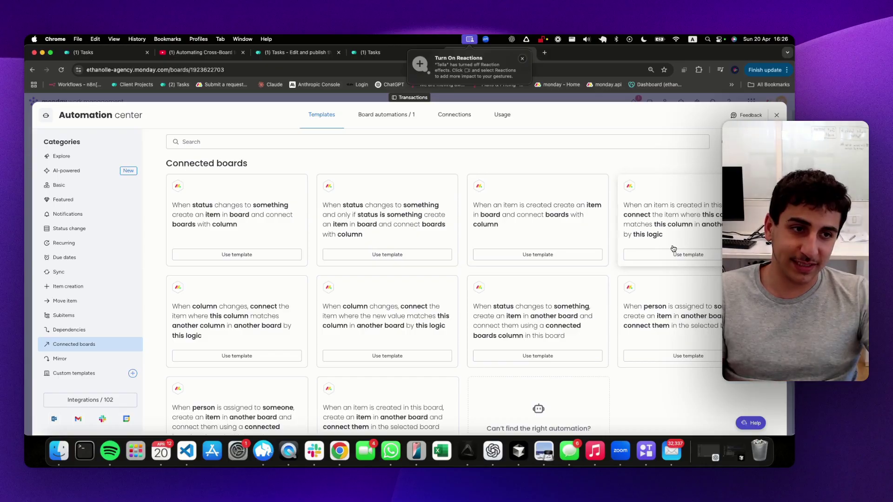
click(703, 257)
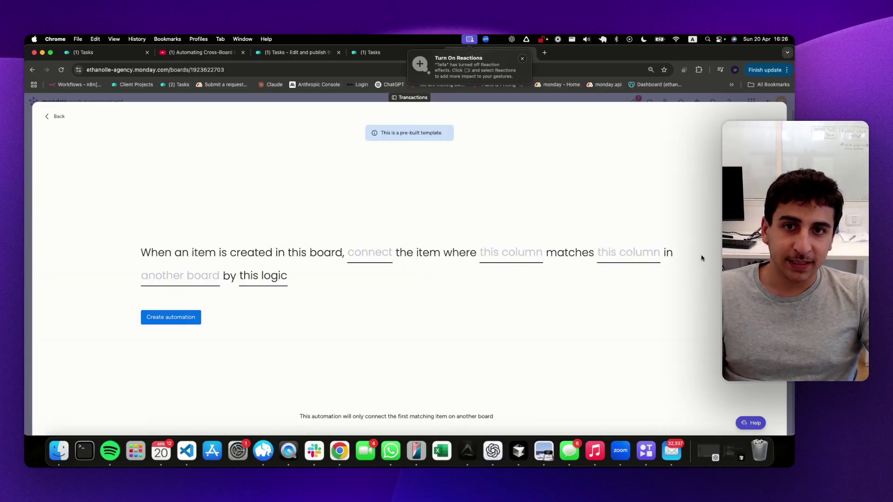
Step: Set the automation's other board to the Articles board of the Stock management workspace
click(186, 279)
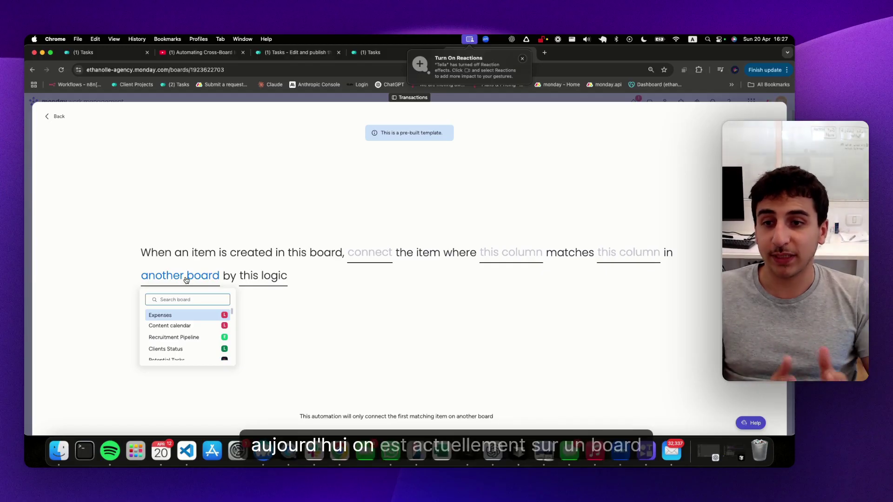
text(tr)
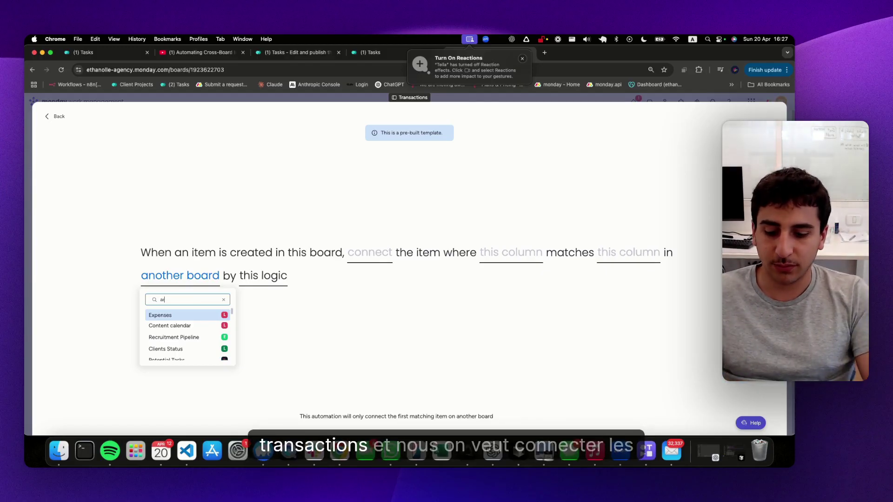
text(tciles)
key(super+a)
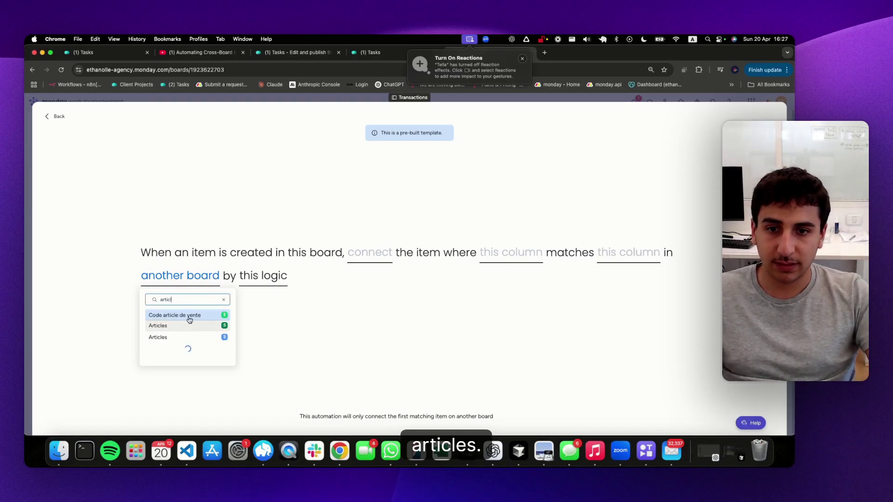
click(191, 338)
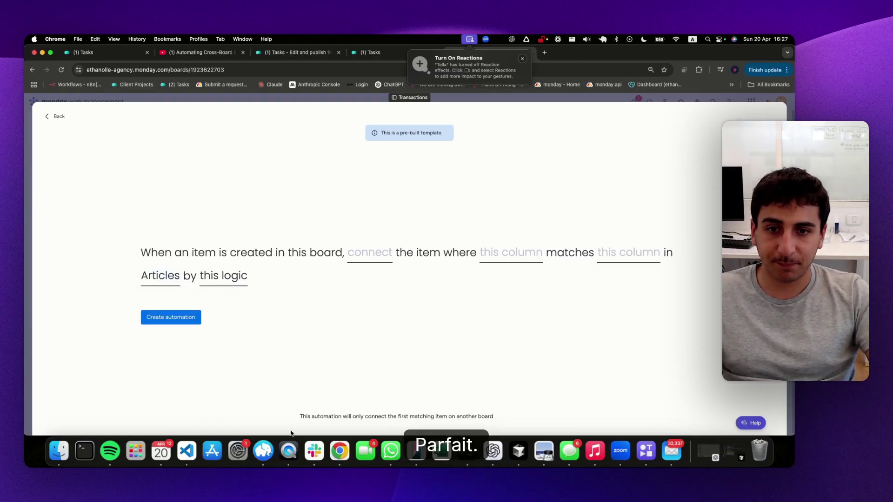
Step: Set the automation's connect column to link to Articles and the column to match on this board to Name
click(375, 260)
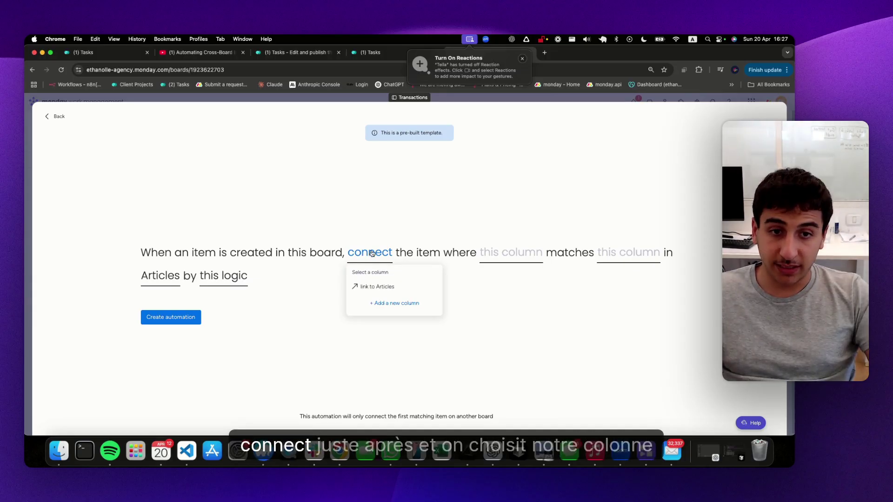
click(427, 286)
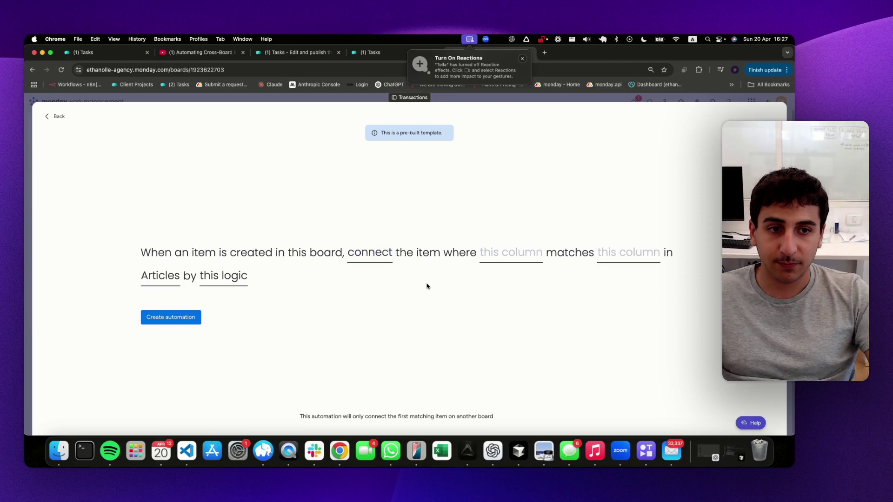
click(493, 254)
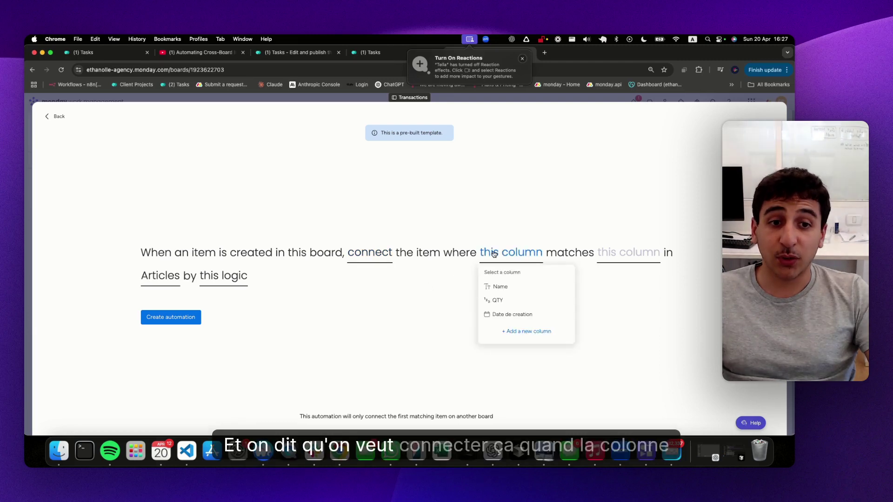
click(501, 285)
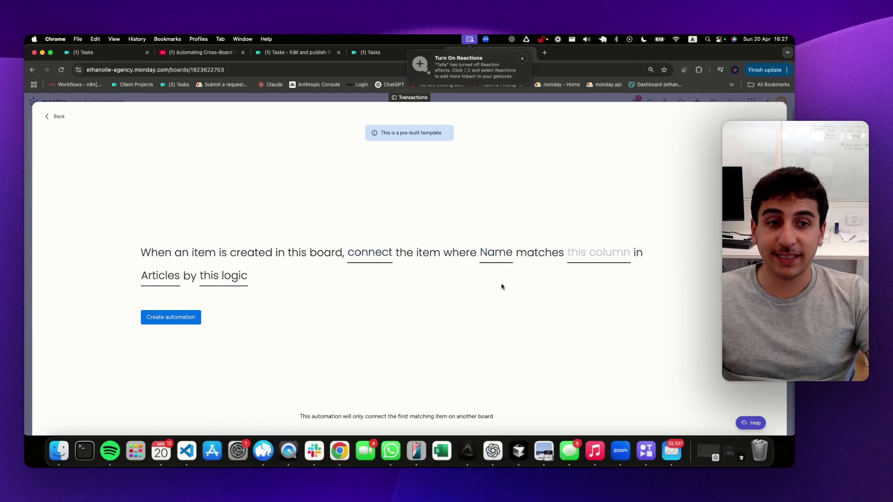
Step: Set the match column in Articles to Name and the logic to overwriting new matched item, and create the automation
click(589, 258)
click(579, 284)
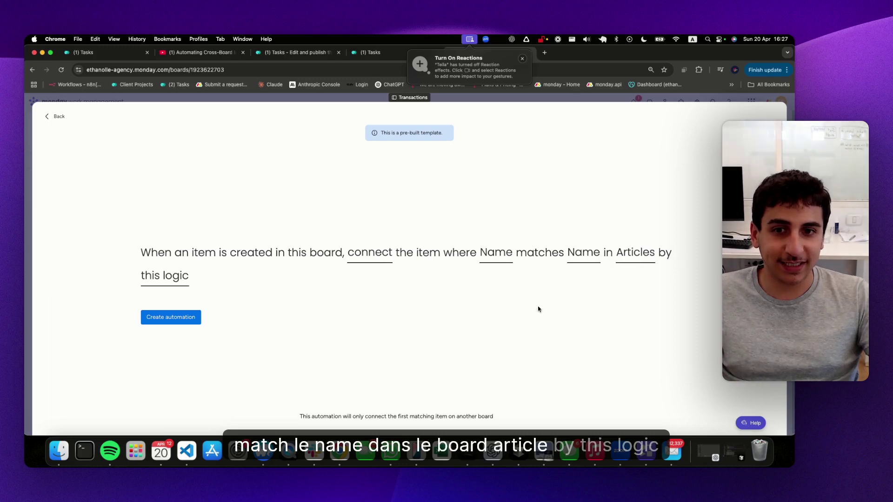
click(166, 281)
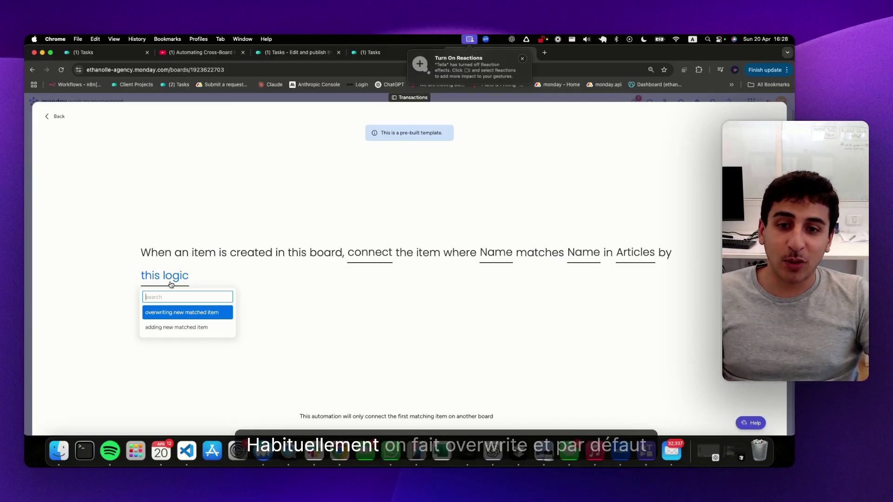
click(193, 314)
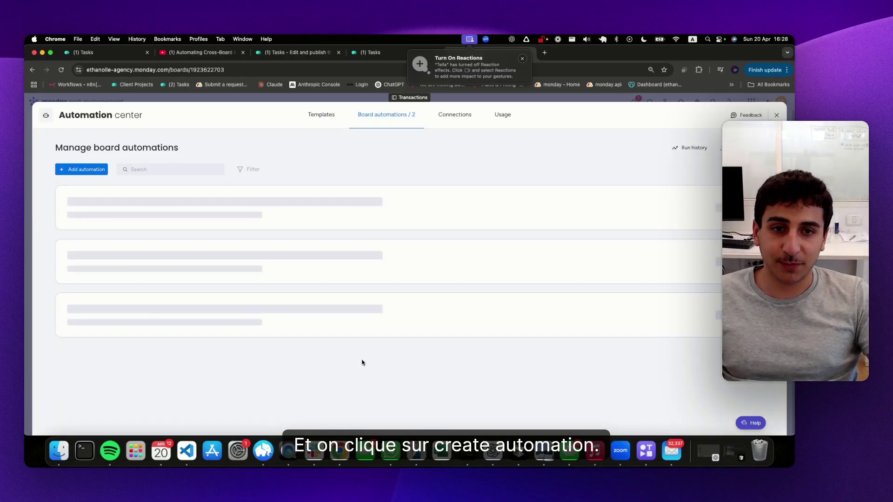
click(776, 116)
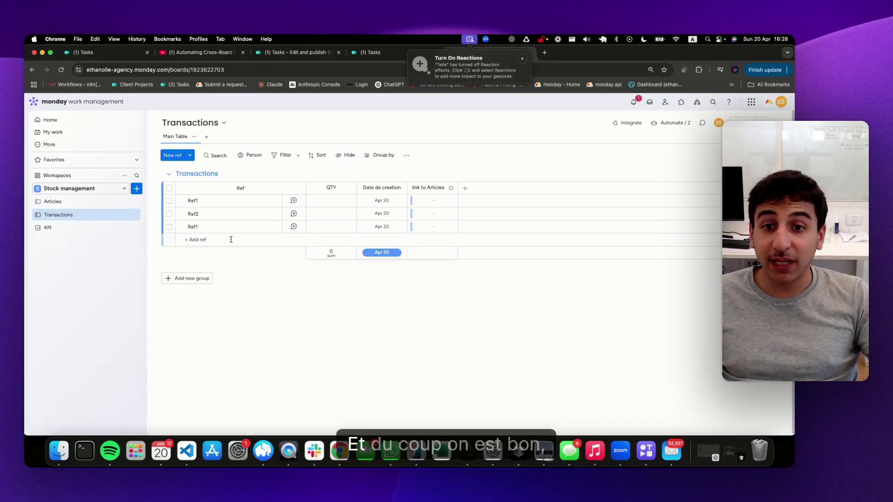
Step: Delete all existing refs from the Transactions board, including their connections
click(74, 204)
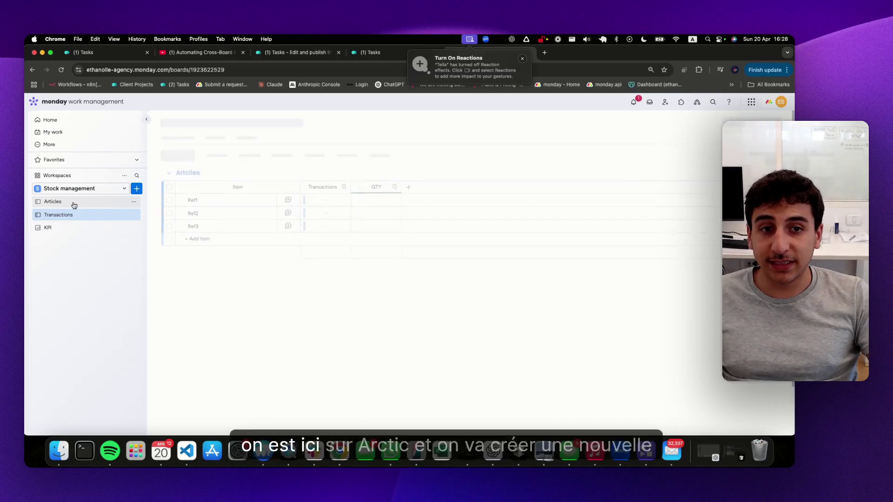
click(74, 216)
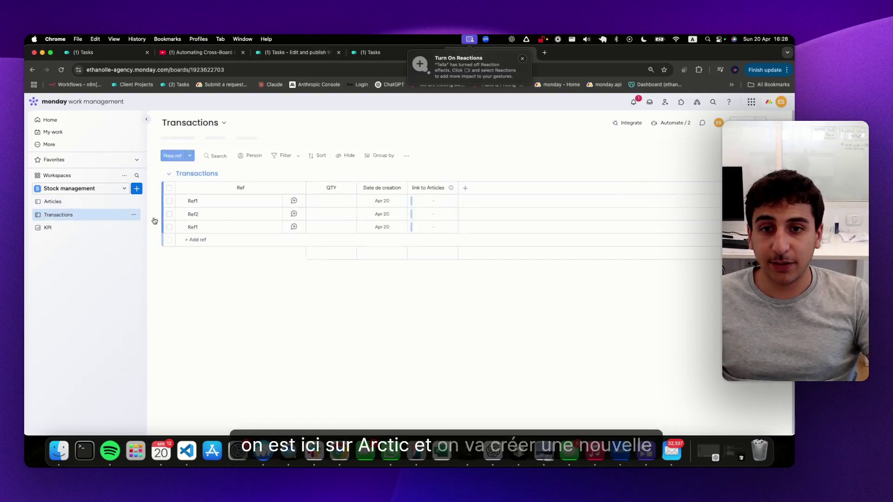
click(169, 187)
click(507, 410)
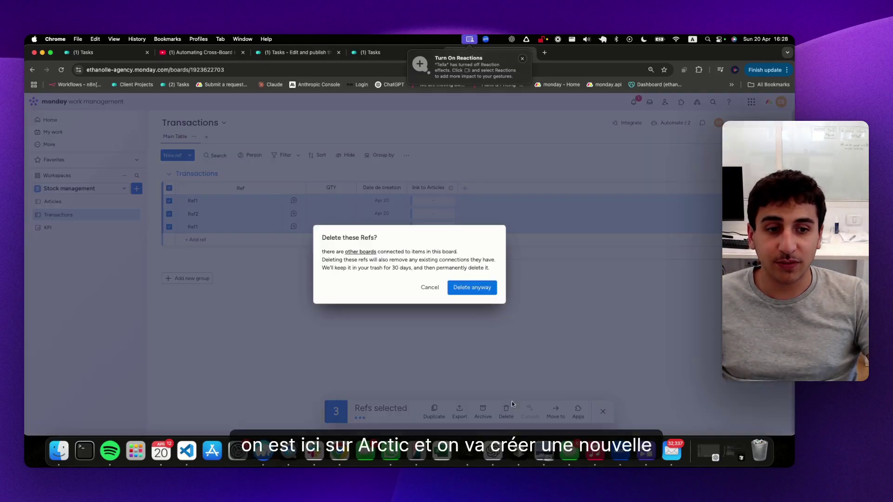
click(472, 288)
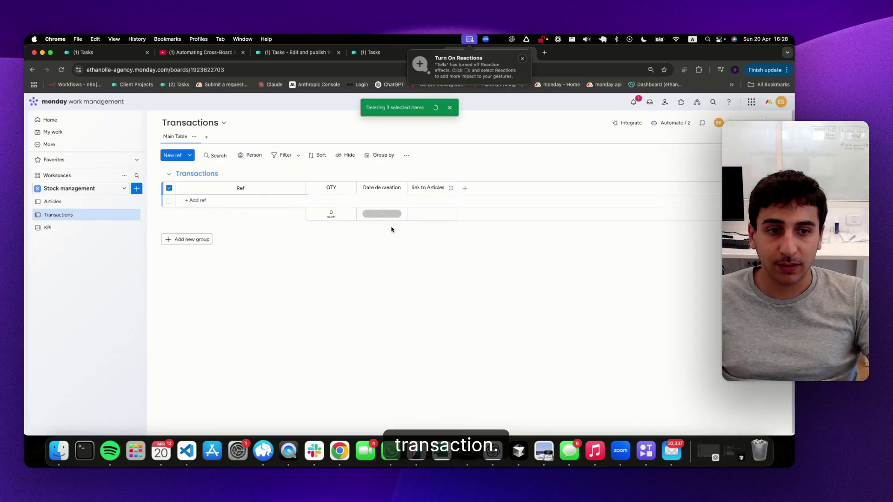
Step: Add a new ref called Ref1 to the Transactions group
click(232, 200)
text(Ref)
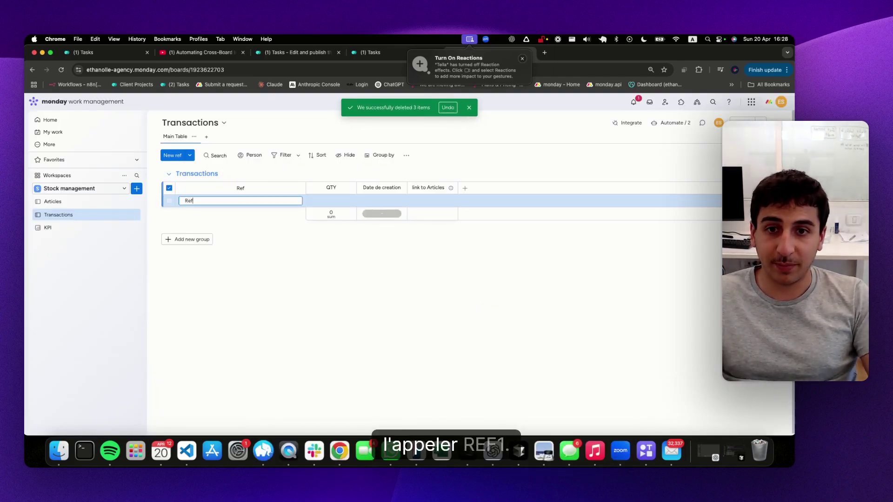
text(1)
key(Return)
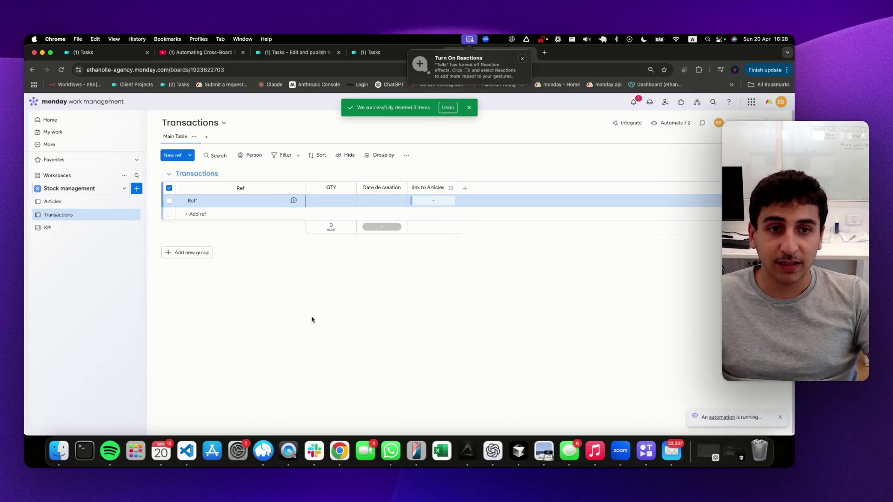
Step: Rename the Ref1 transaction as Ref2 and close its item details
click(199, 201)
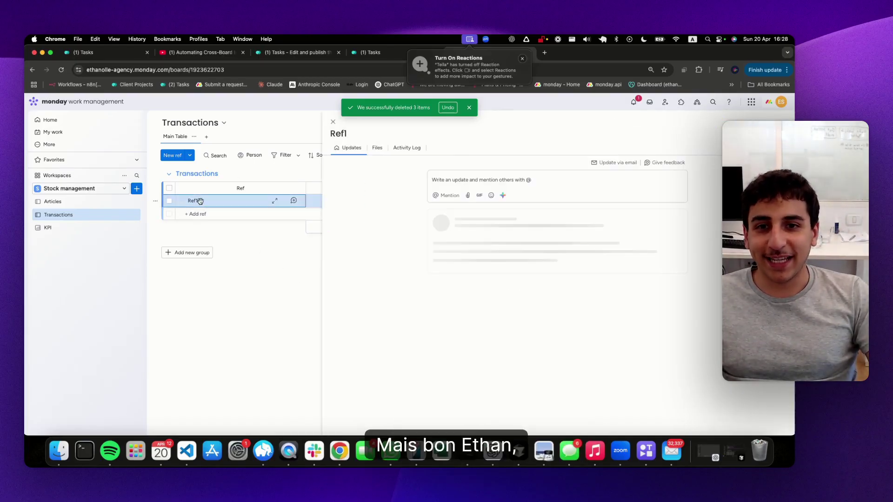
click(207, 198)
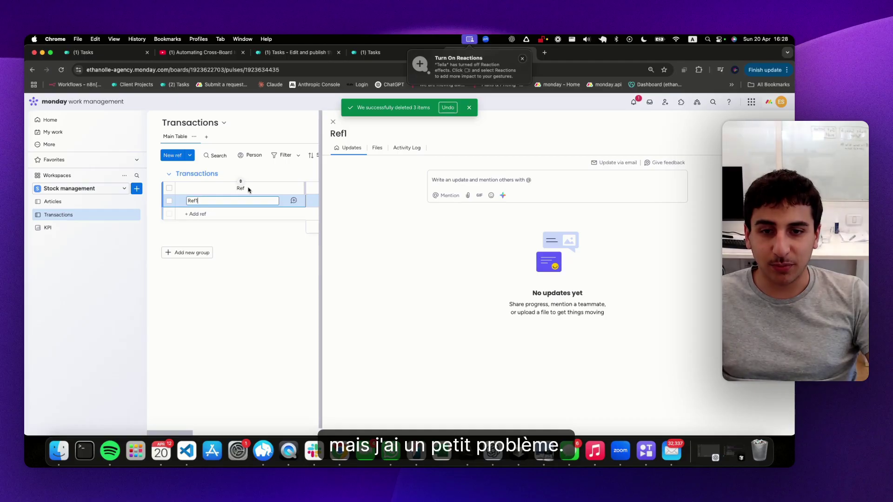
key(BackSpace)
text(2)
key(Return)
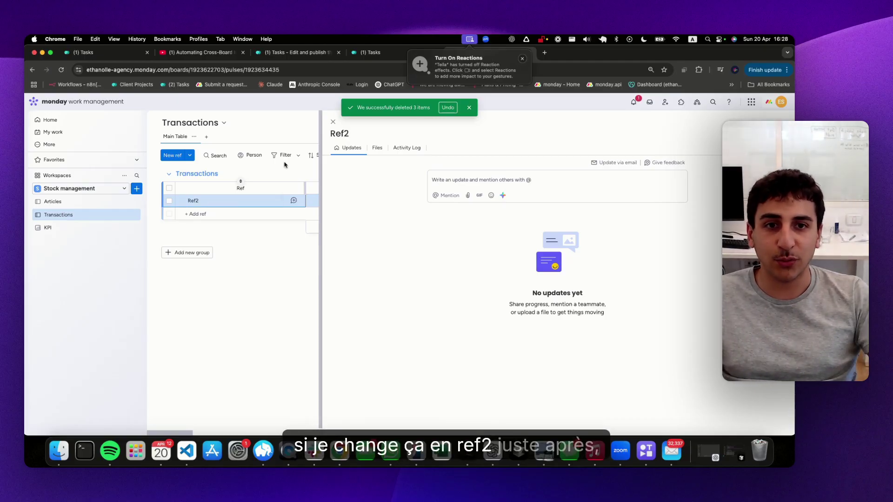
click(333, 122)
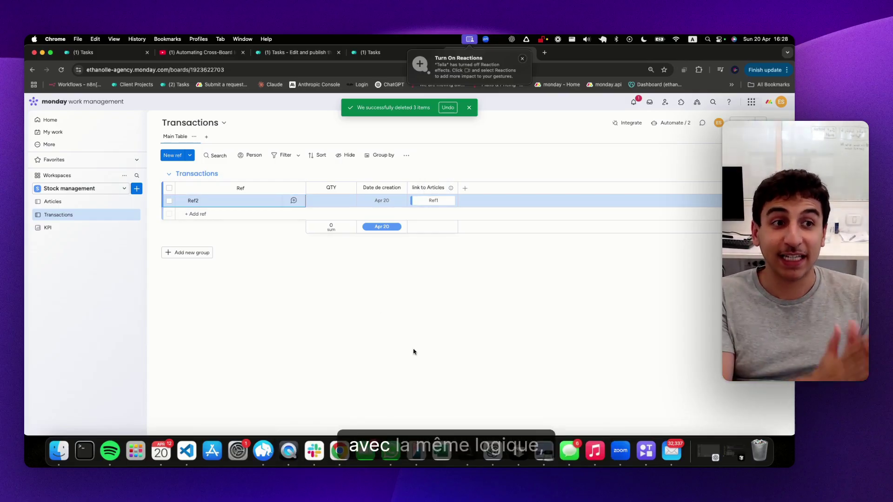
Step: Use the connected boards automation template that, when a column changes, connects the item where this column matches another column in another board
click(676, 123)
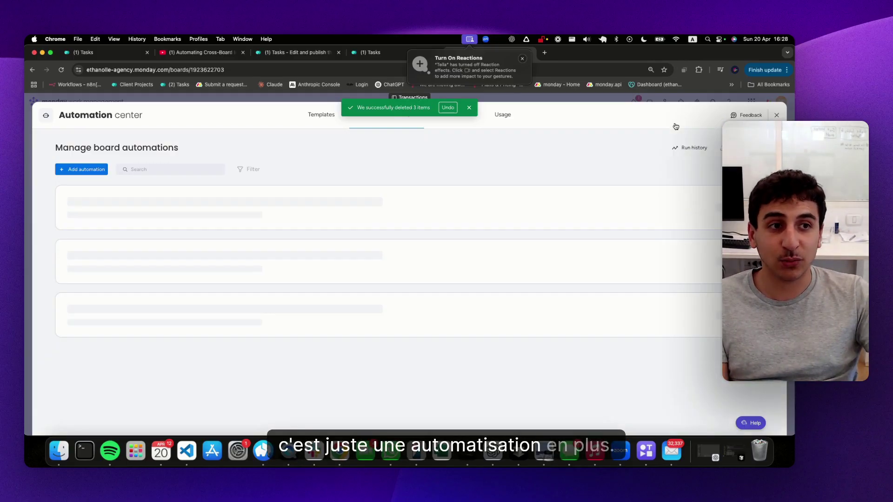
click(321, 115)
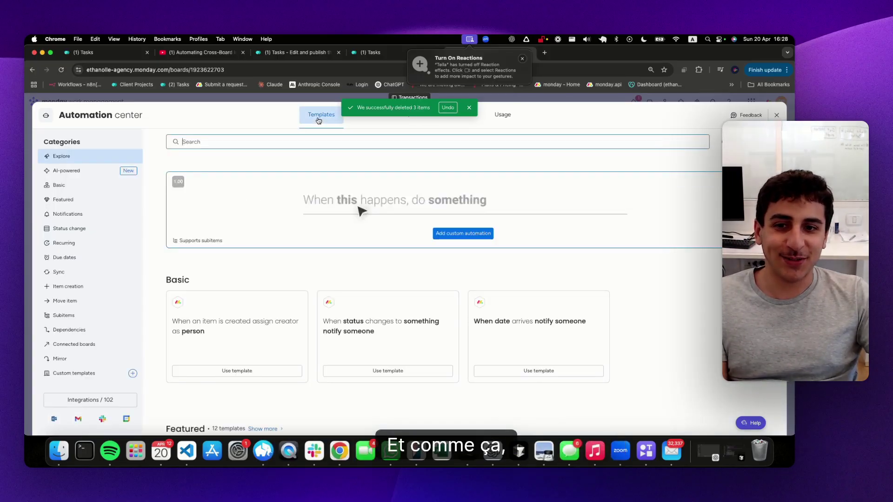
click(95, 345)
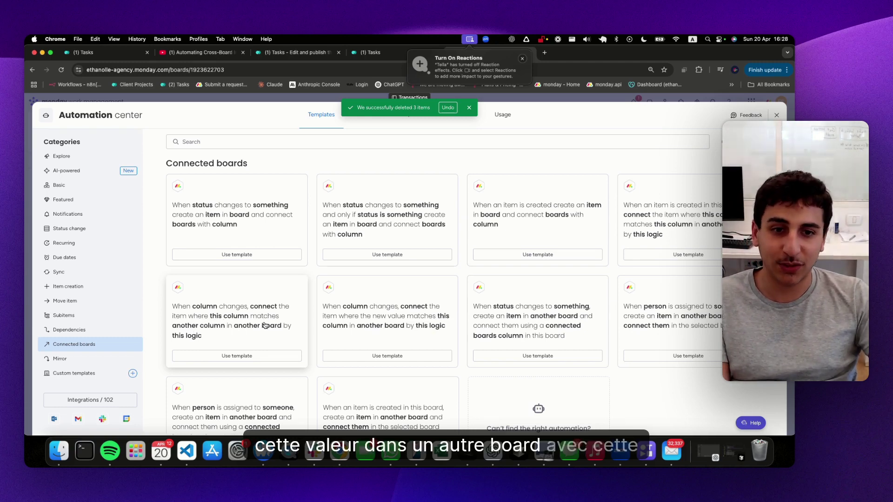
click(185, 357)
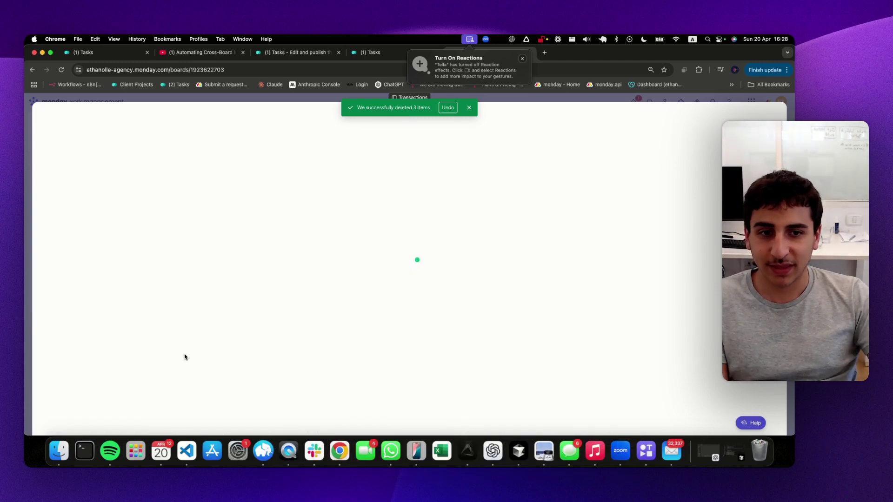
click(199, 256)
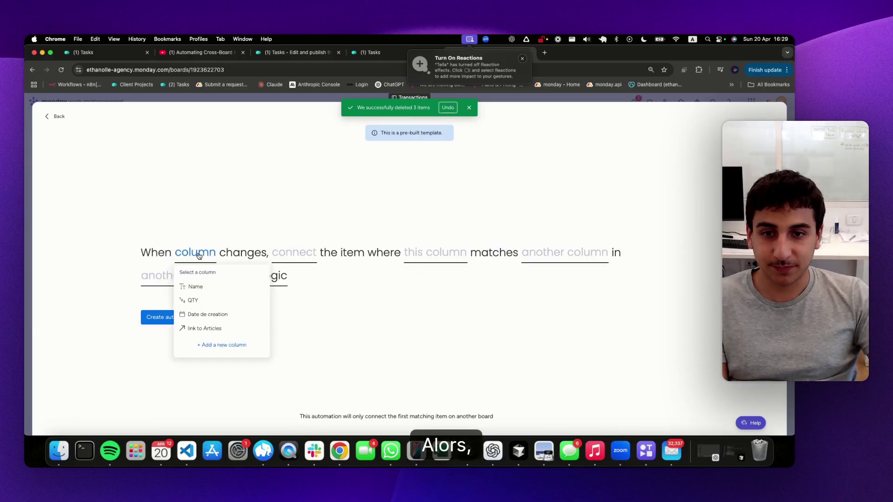
click(199, 256)
click(199, 256)
click(221, 224)
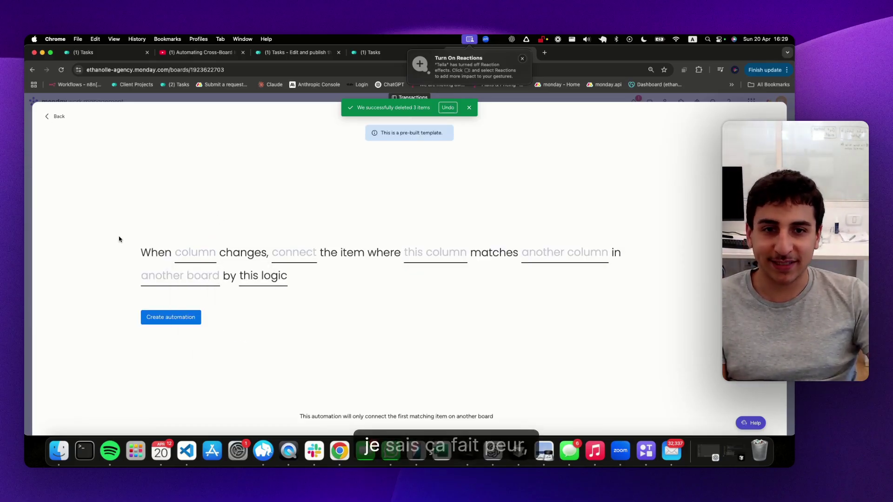
Step: Set the column-change automation's other board to the Articles board of the Stock management workspace
click(182, 282)
text(art)
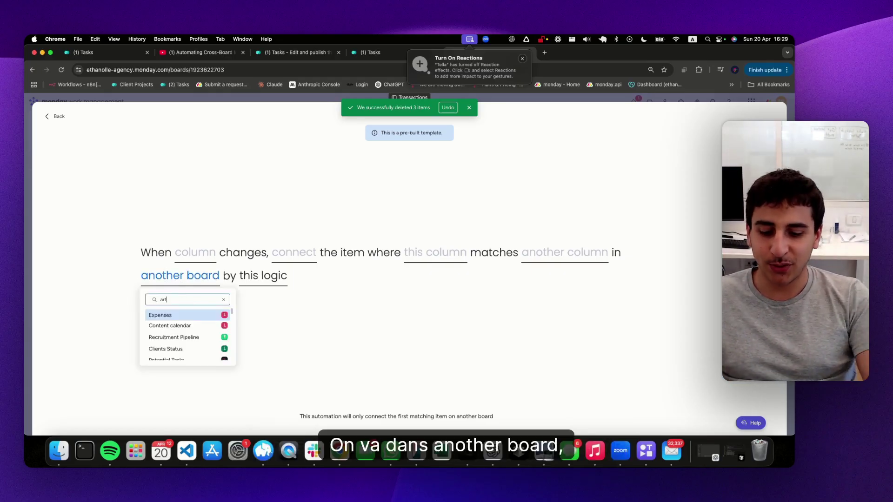
text(icl)
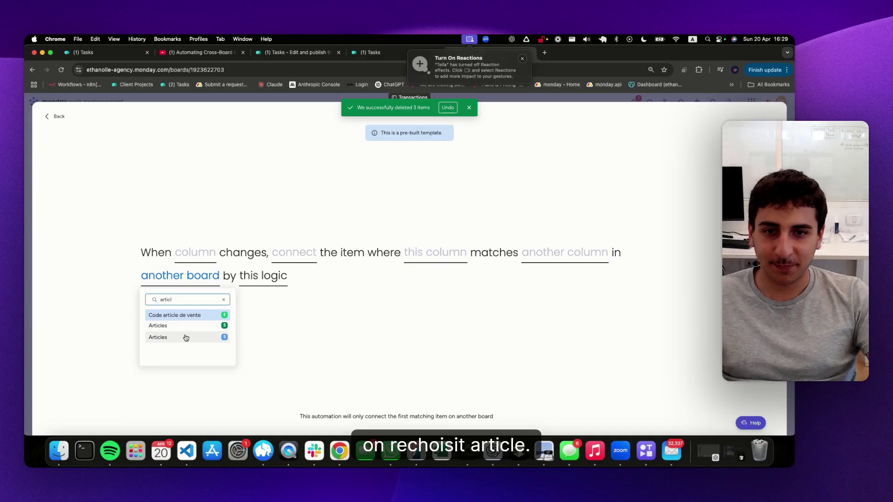
click(185, 338)
Step: Set the automation's trigger column to Name and its connect column to link to Articles
click(191, 254)
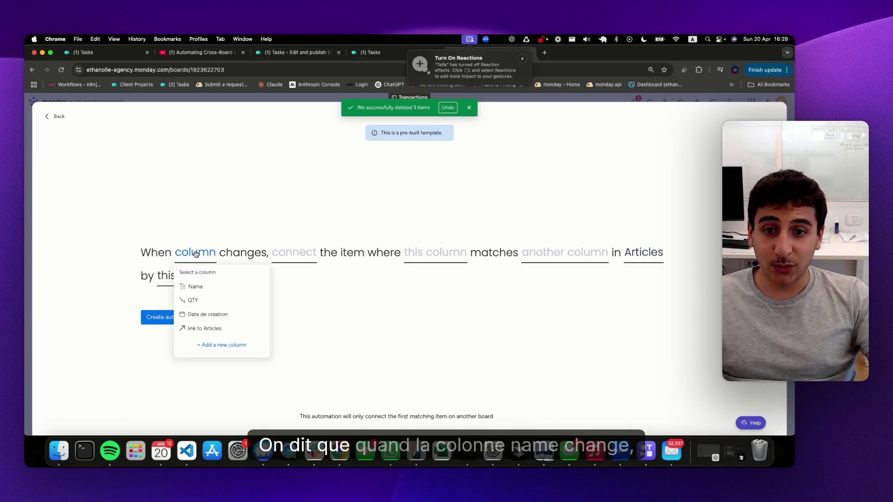
click(205, 285)
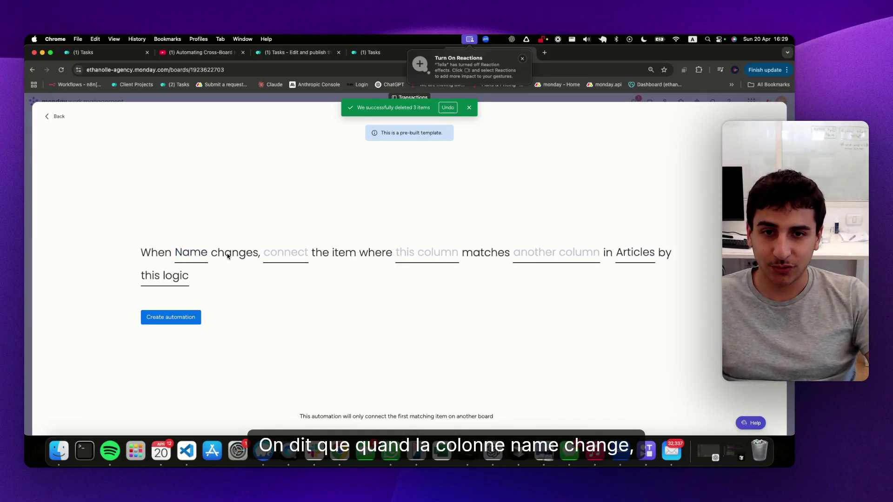
click(282, 256)
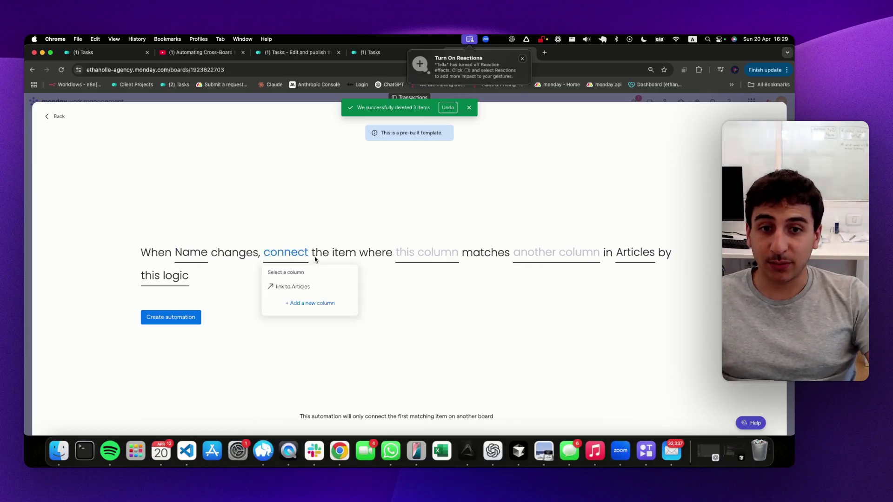
click(298, 287)
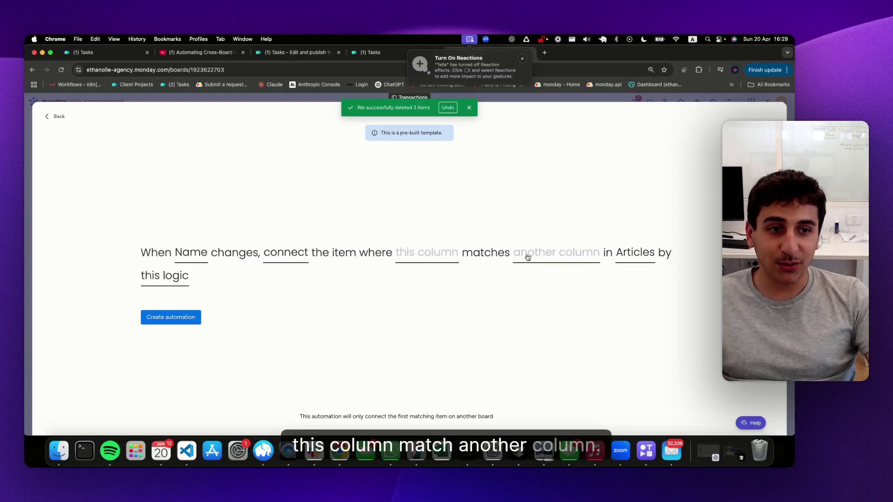
Step: Match the Name column of this board with the Name column of the Articles board
click(427, 253)
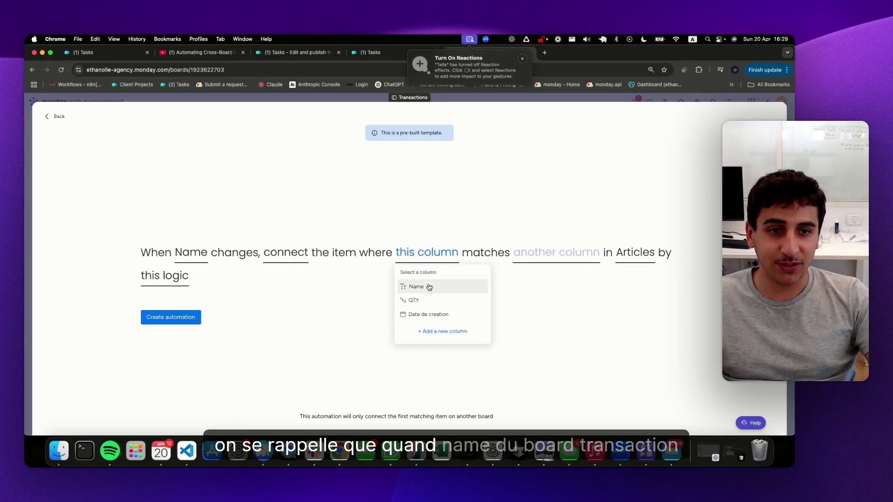
click(429, 287)
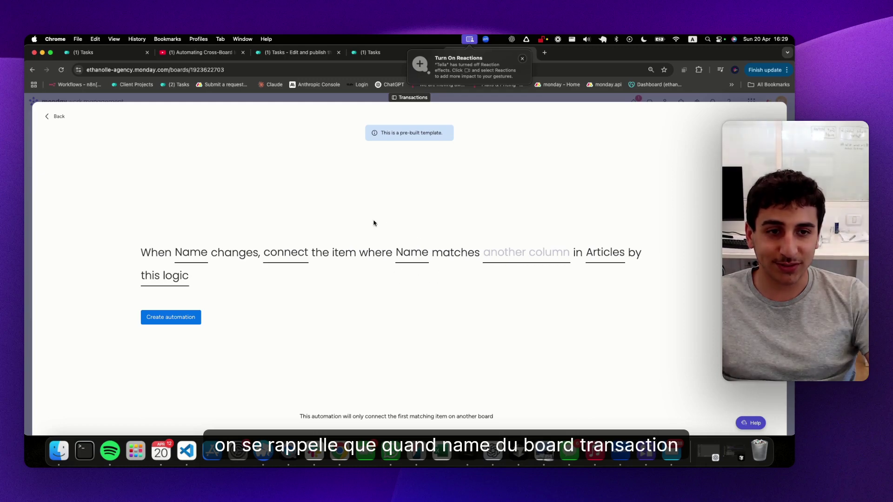
click(506, 256)
click(512, 286)
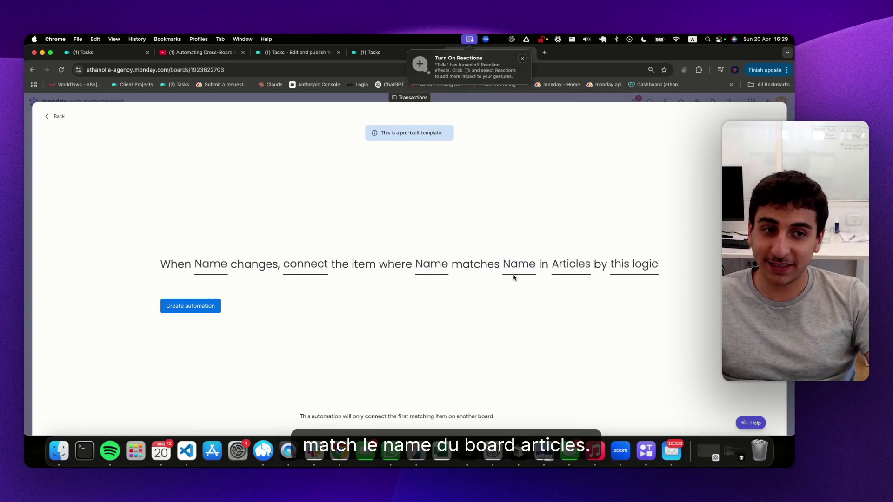
Step: Set the column-change automation's logic to overwriting new matched item, create the automation and return to the Transactions board
click(634, 268)
click(654, 302)
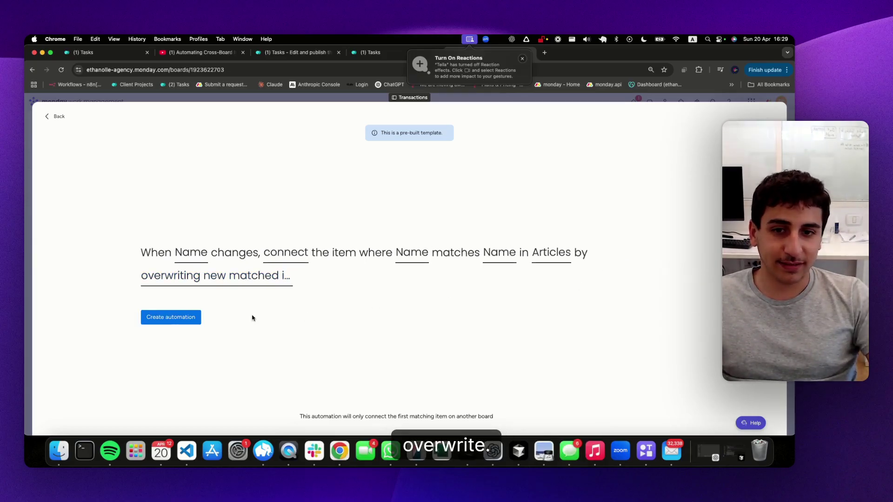
click(195, 318)
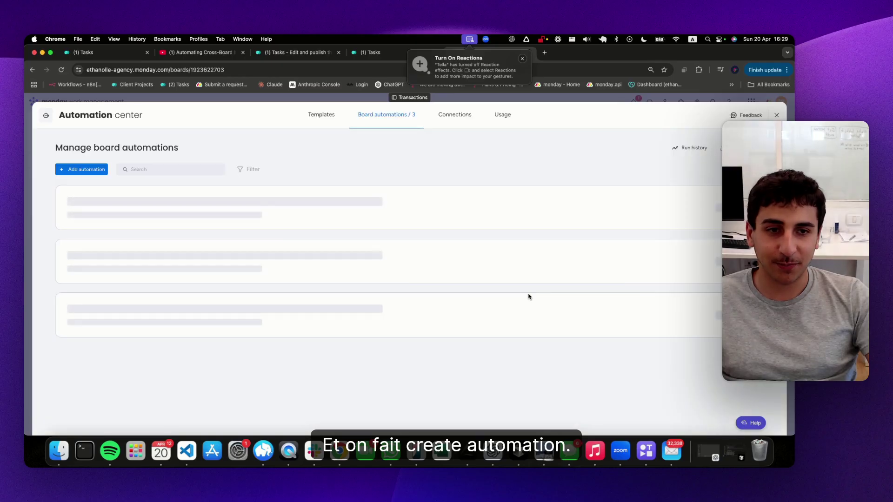
click(776, 115)
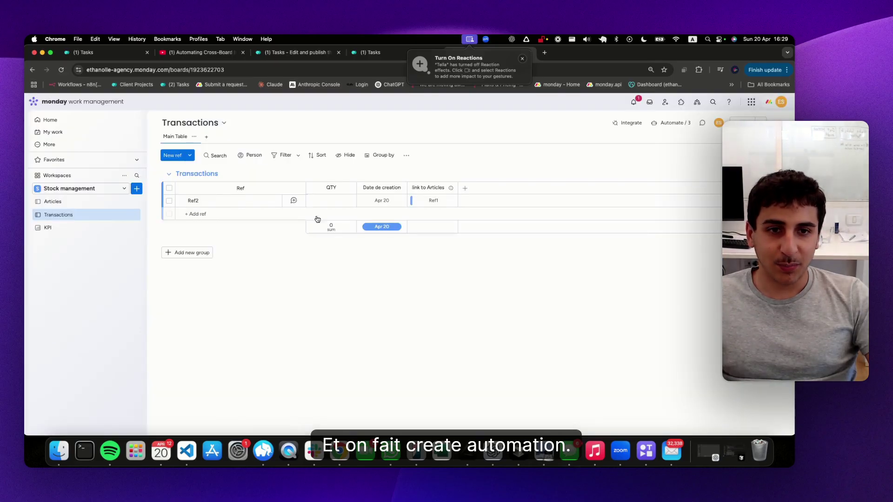
Step: Rename the Ref2 transaction as Ref3 and open the Articles board
click(202, 200)
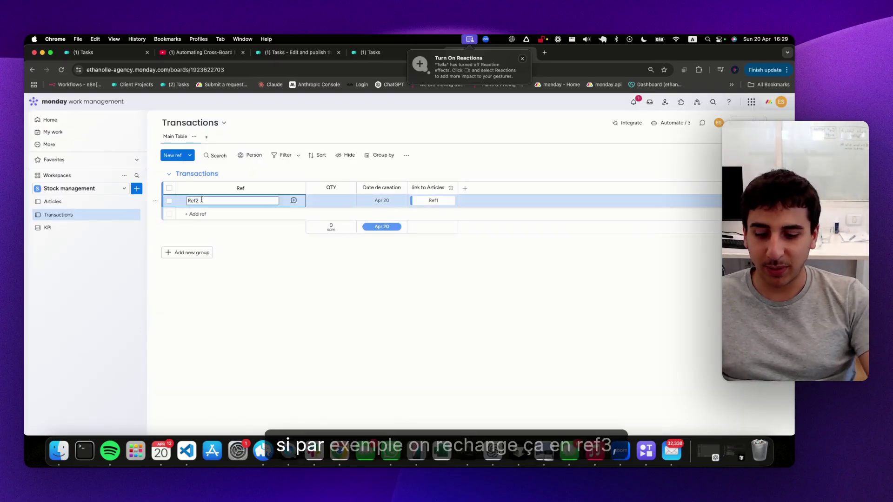
key(Return)
click(353, 307)
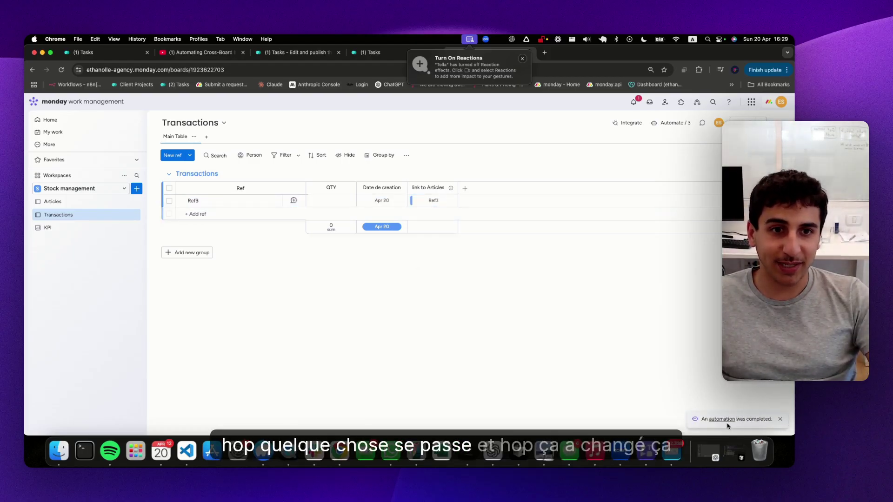
click(52, 202)
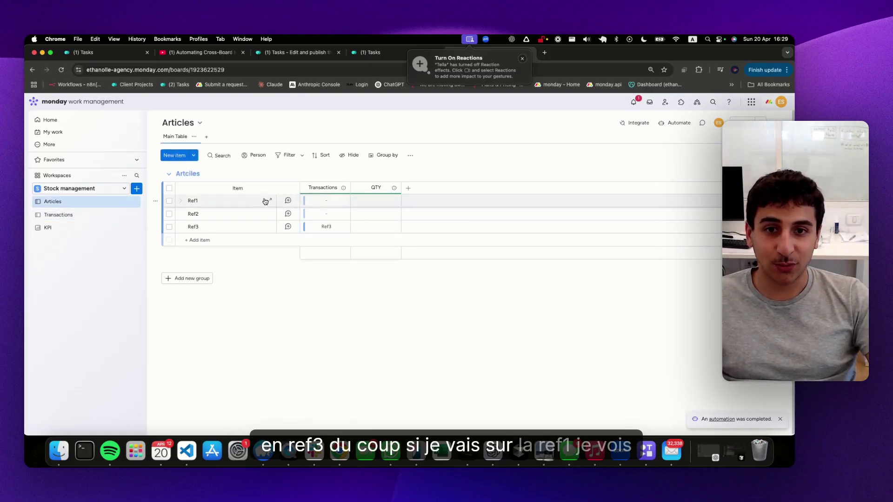
Step: View the item pages of the Ref1 and Ref3 articles and set Ref3's item card to show the Transactions connect boards column
click(265, 199)
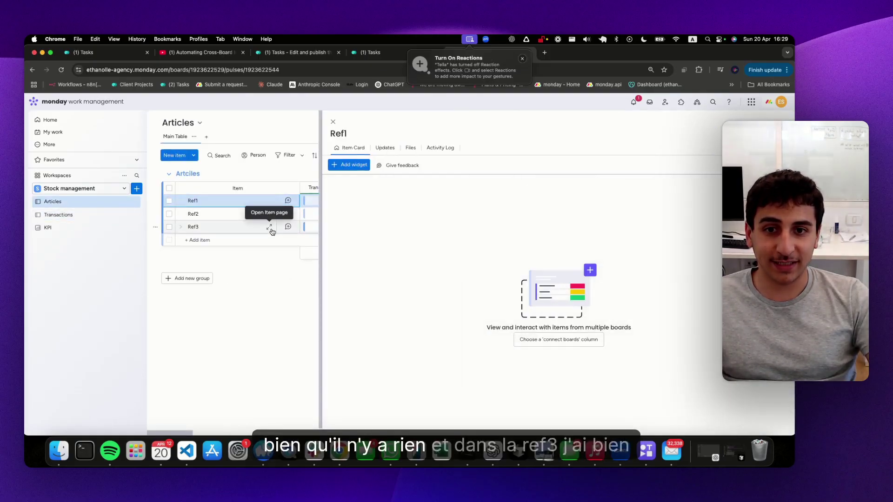
click(270, 228)
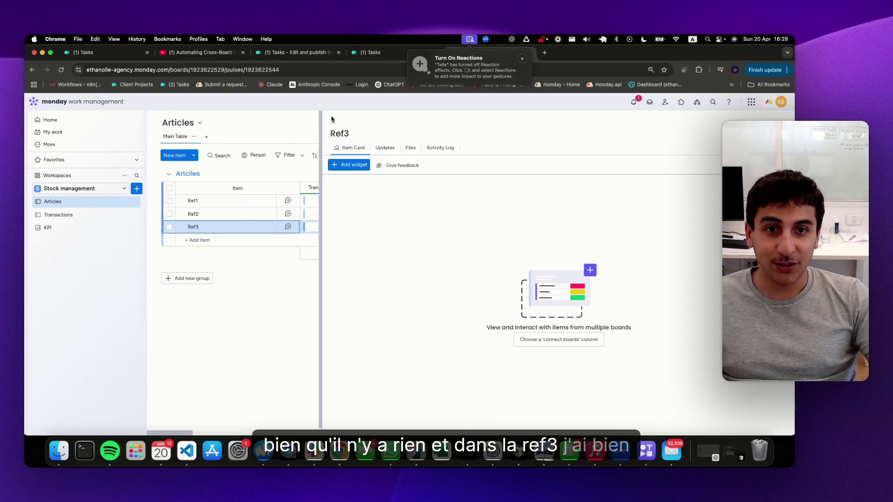
click(562, 342)
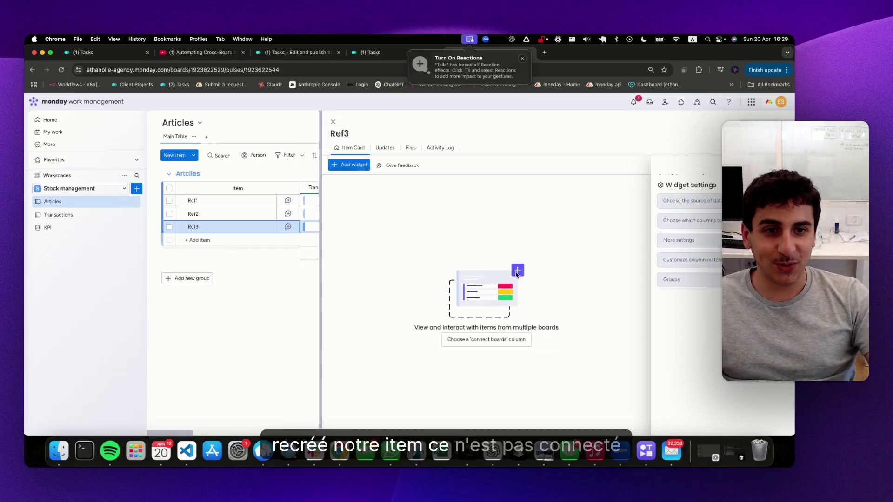
key(Escape)
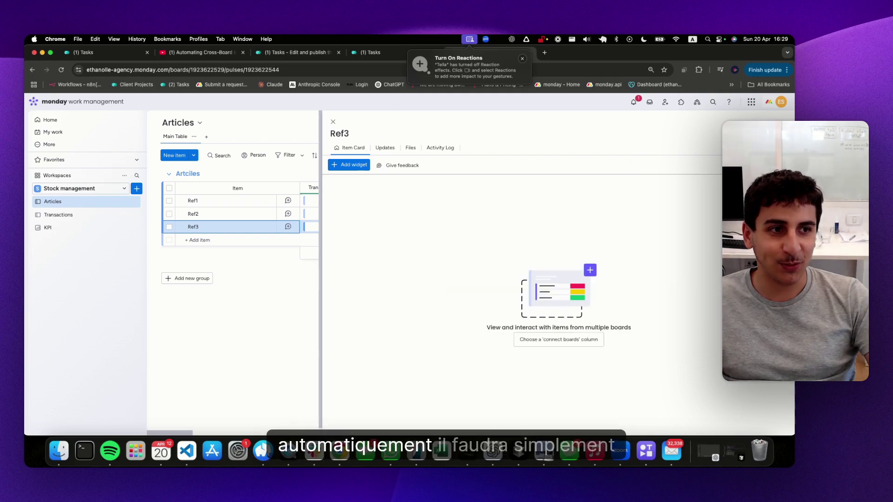
click(559, 340)
click(666, 228)
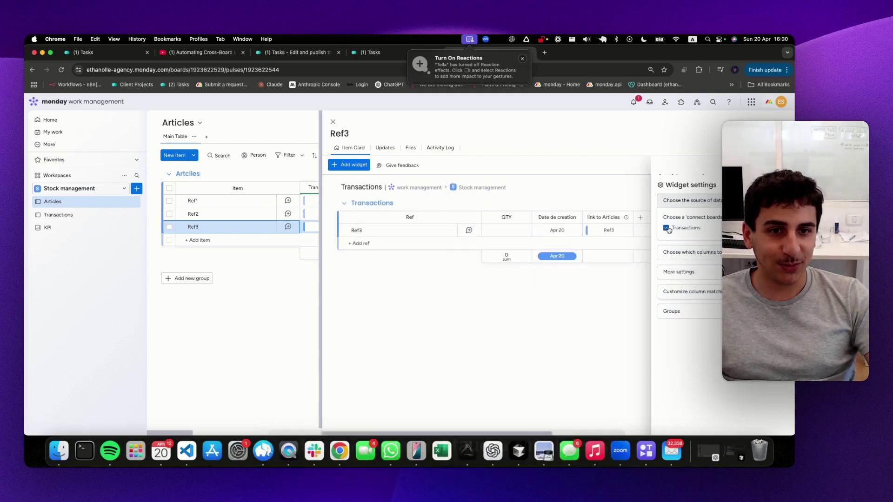
key(Escape)
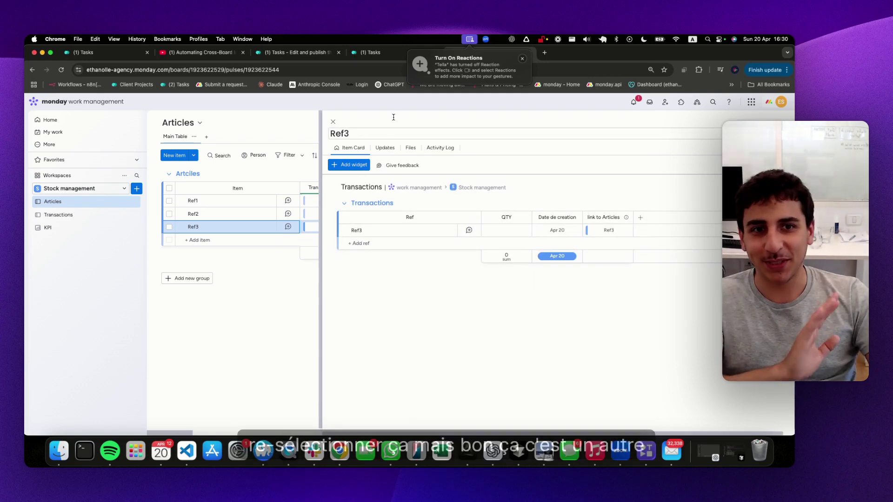
click(333, 122)
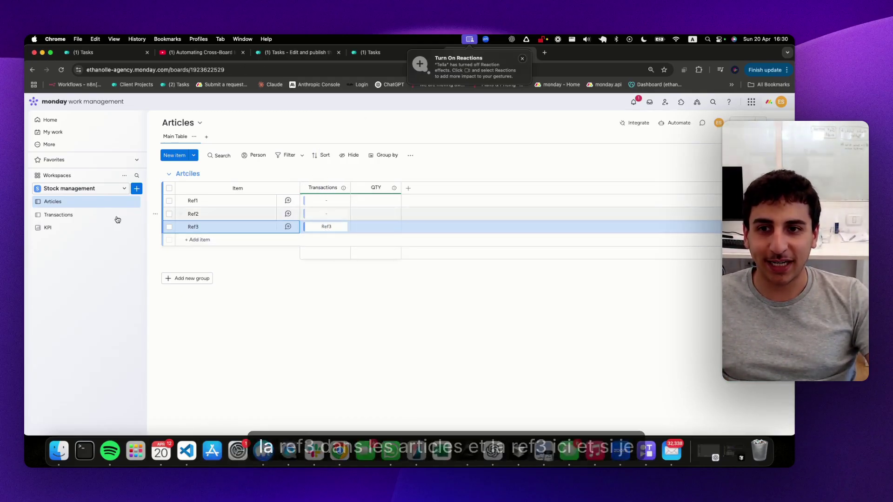
Step: Rename the Ref3 item on the Transactions board as Ref2 and return to the Articles board to check the link
click(81, 215)
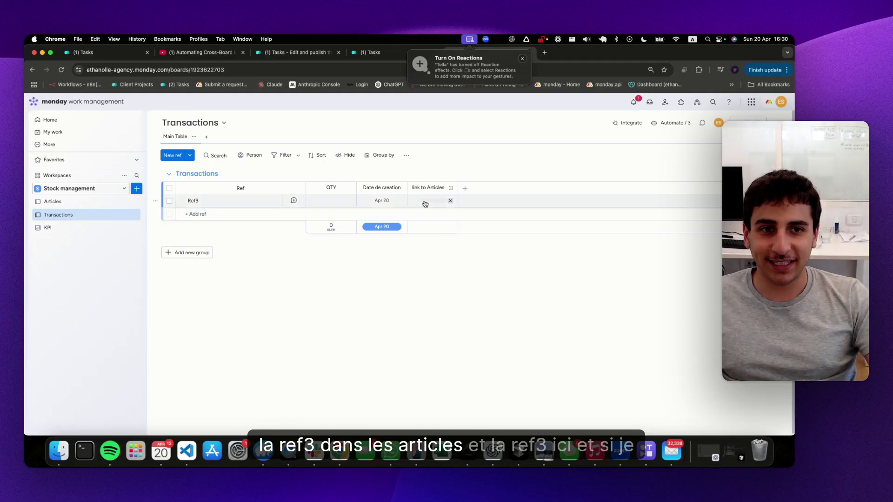
click(194, 200)
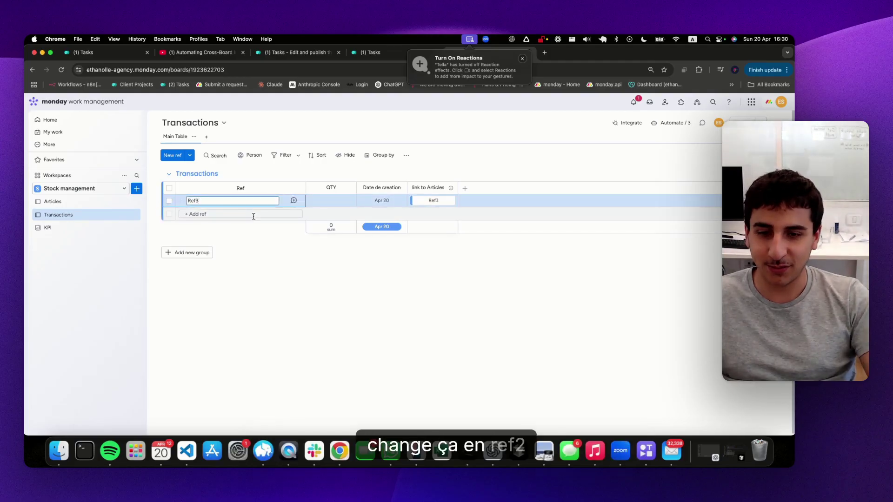
key(BackSpace)
text(2)
key(Return)
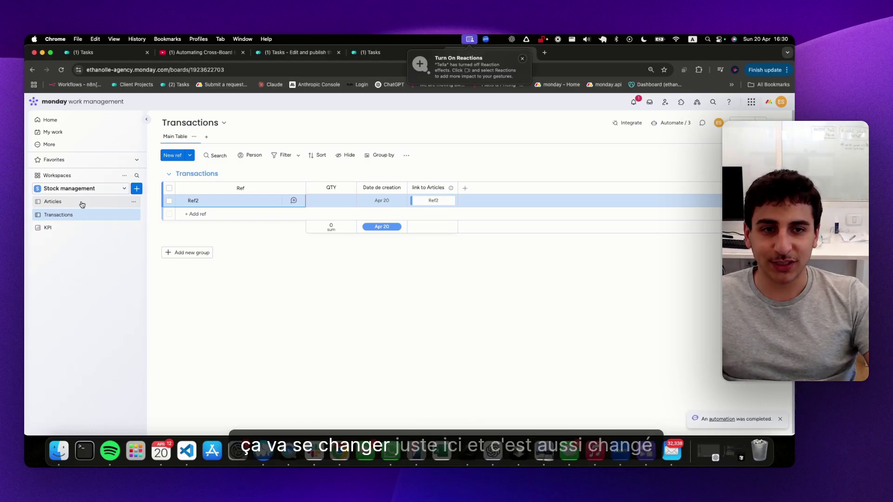
click(81, 205)
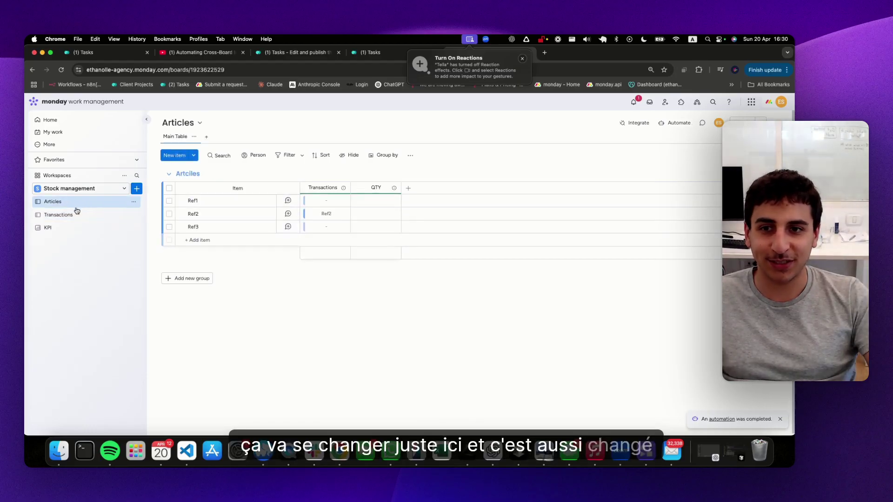